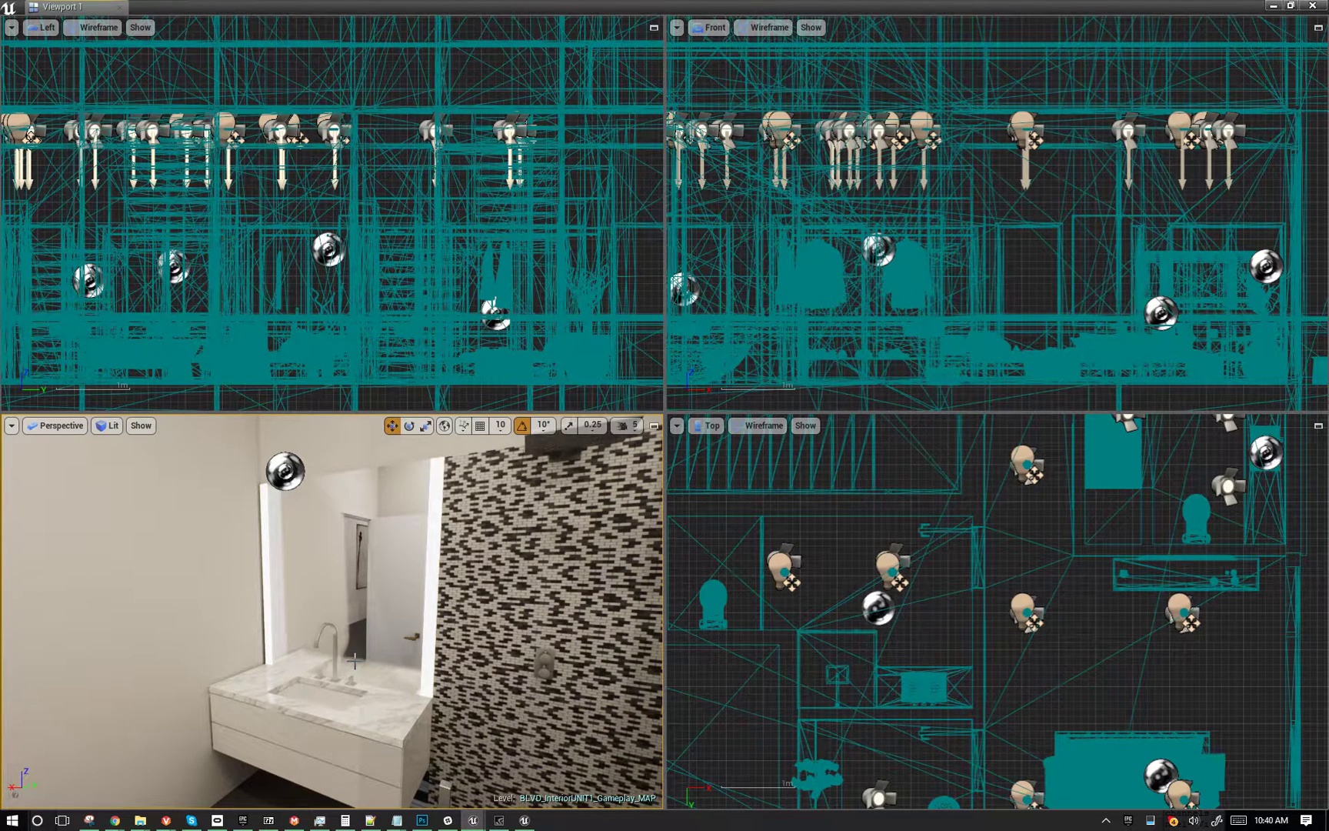
# Examine the reflections in the vanity mirror and the mosaic shower walls from several high and low camera angles
pyautogui.moveTo(330, 612); pyautogui.dragTo(323, 632, button='right')
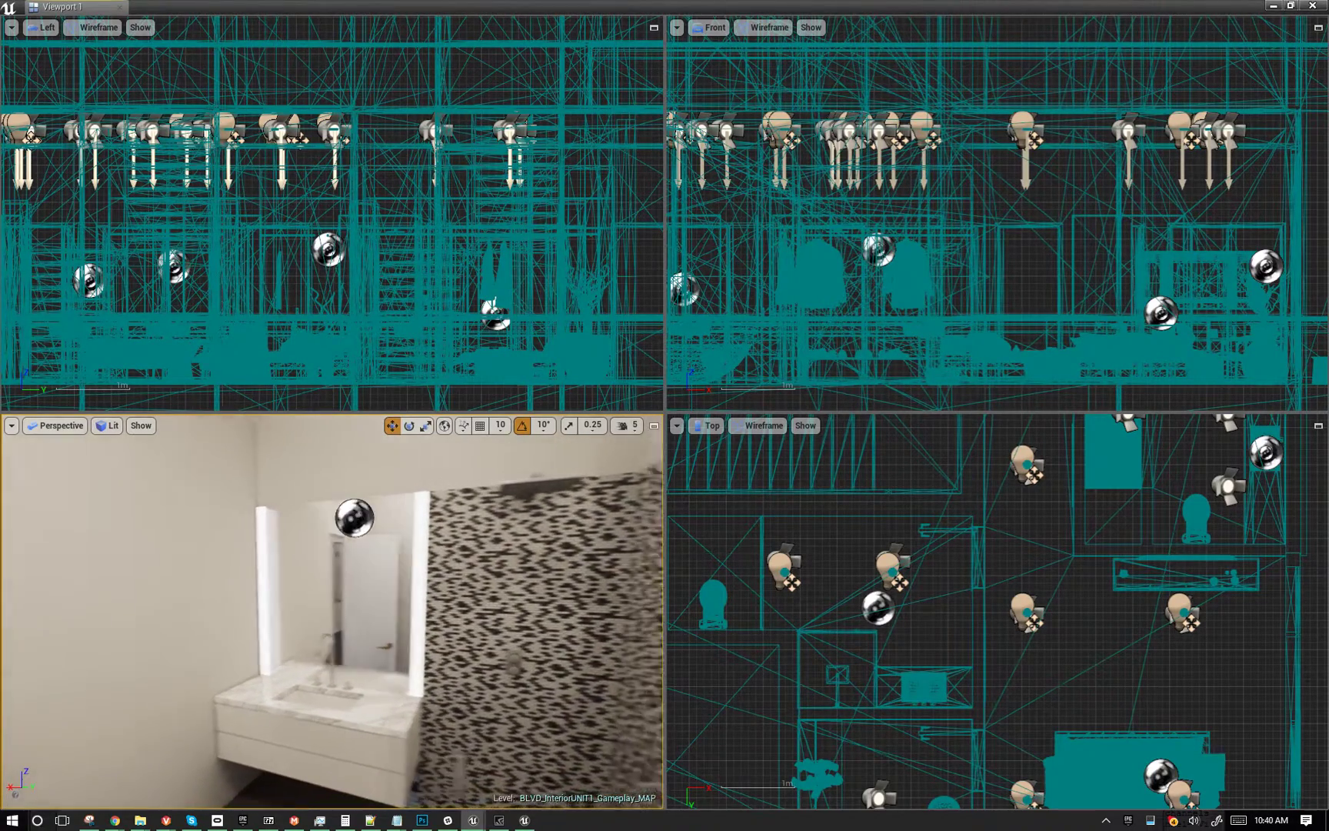
pyautogui.moveTo(331, 611); pyautogui.dragTo(347, 640, button='right')
pyautogui.press('w')
pyautogui.press('s')
pyautogui.press('w')
pyautogui.press('Down')
pyautogui.press('w')
pyautogui.press('s')
pyautogui.press('s')
pyautogui.press('w')
pyautogui.press('s')
pyautogui.press('e')
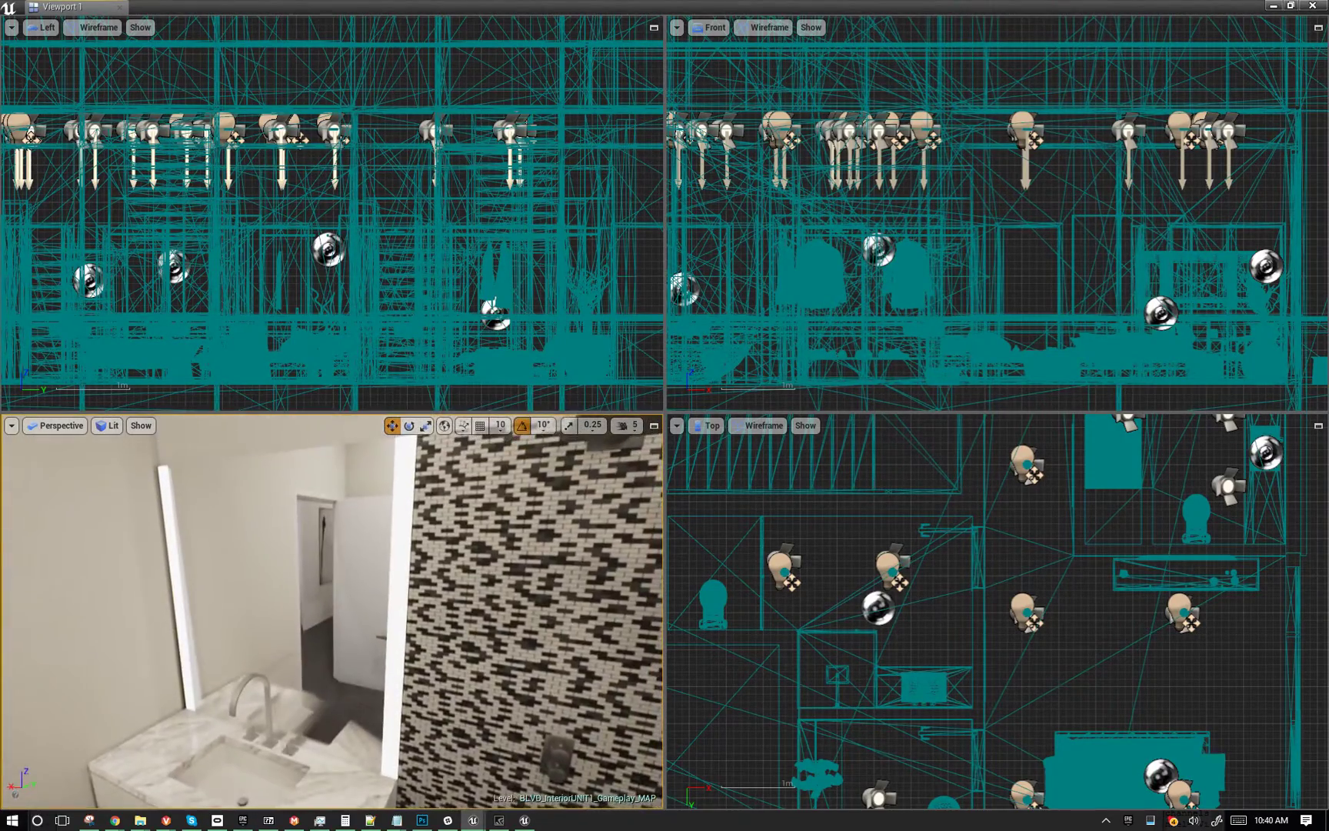
pyautogui.press('Down')
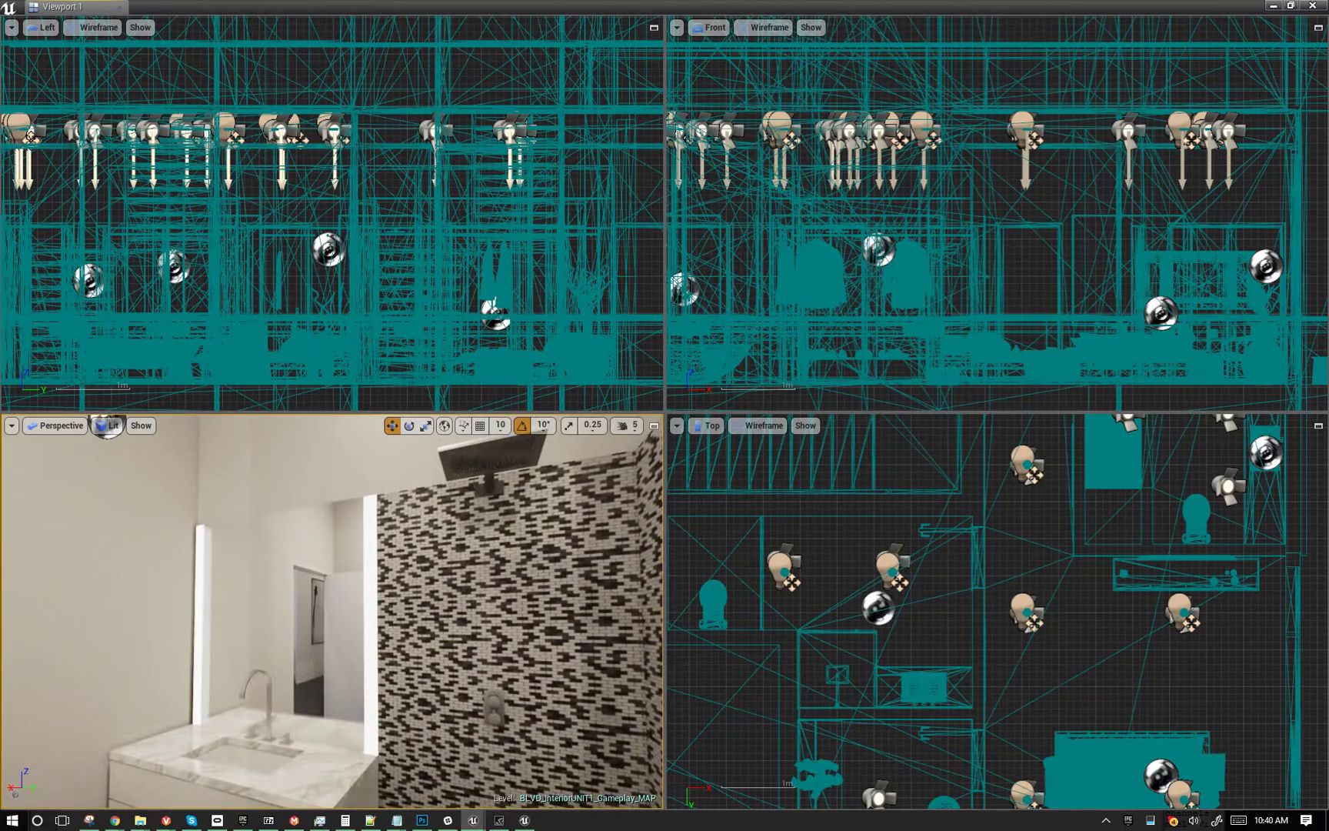
pyautogui.press('s')
pyautogui.moveTo(332, 611)
pyautogui.mouseDown(button='right')
pyautogui.moveTo(365, 608)
pyautogui.moveTo(239, 616)
pyautogui.moveTo(344, 617)
pyautogui.mouseUp(button='right')
pyautogui.press('a')
pyautogui.press('w')
pyautogui.press('w')
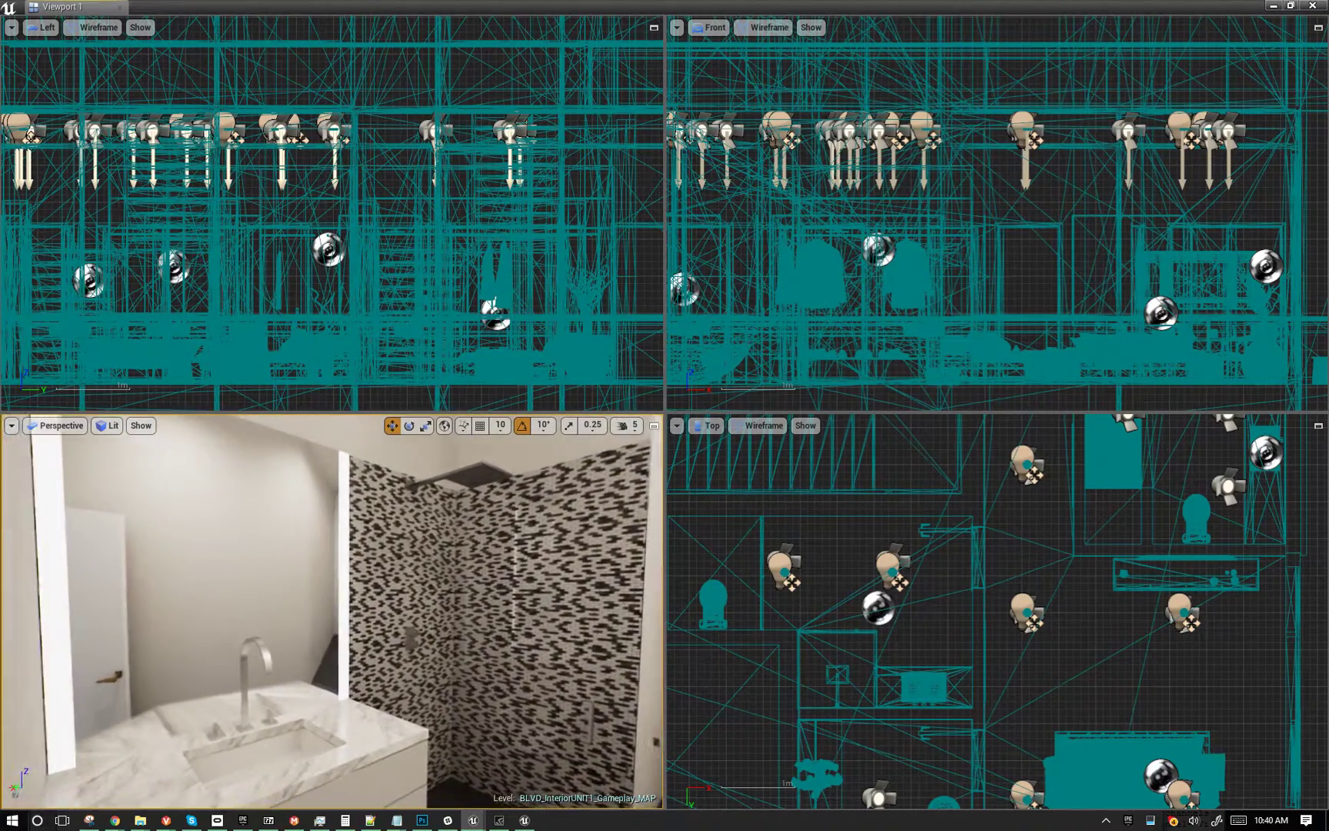
pyautogui.press('Down')
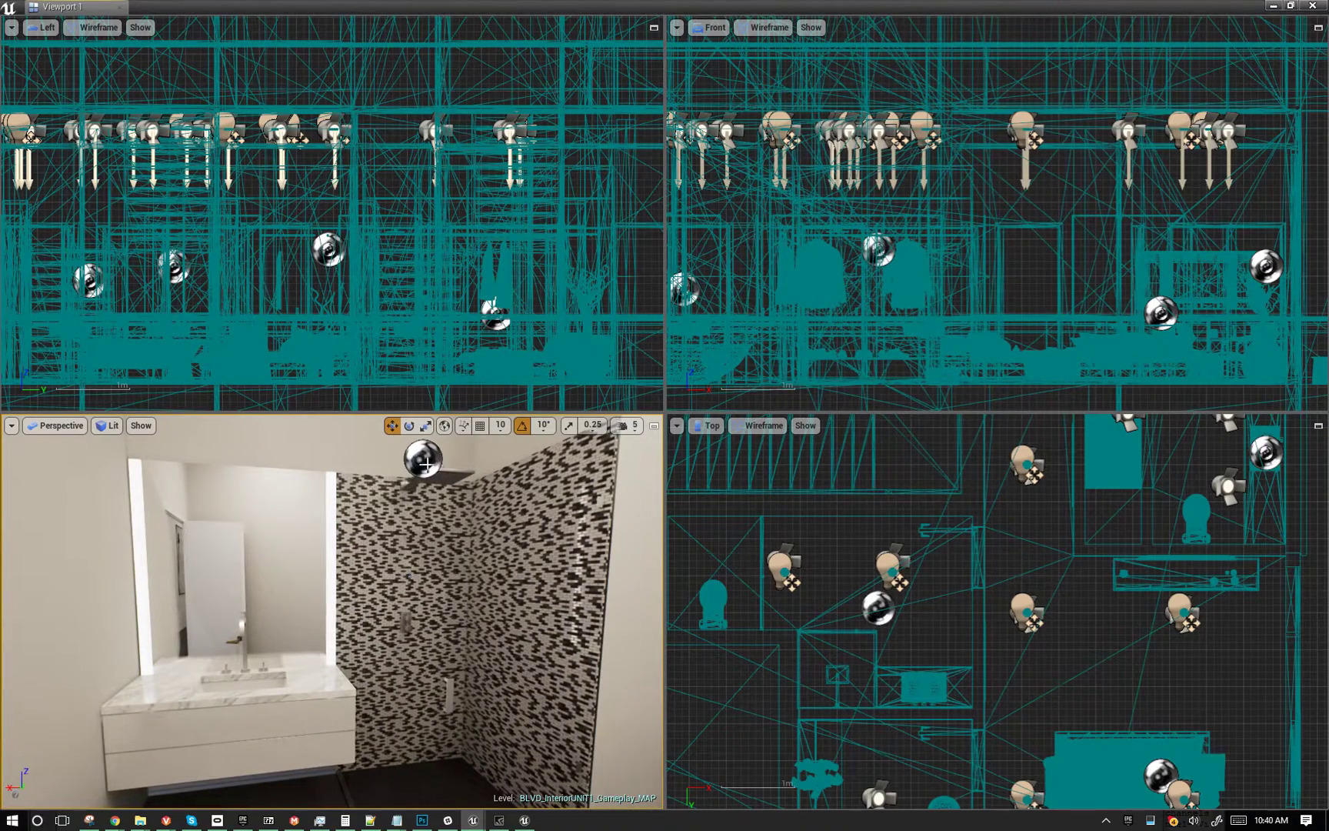
# Select the box reflection capture in the vanity bathroom, inspect its bounds from above, and view the mirror from a low angle
pyautogui.click(427, 464)
pyautogui.moveTo(342, 546); pyautogui.dragTo(315, 530, button='right')
pyautogui.press('d')
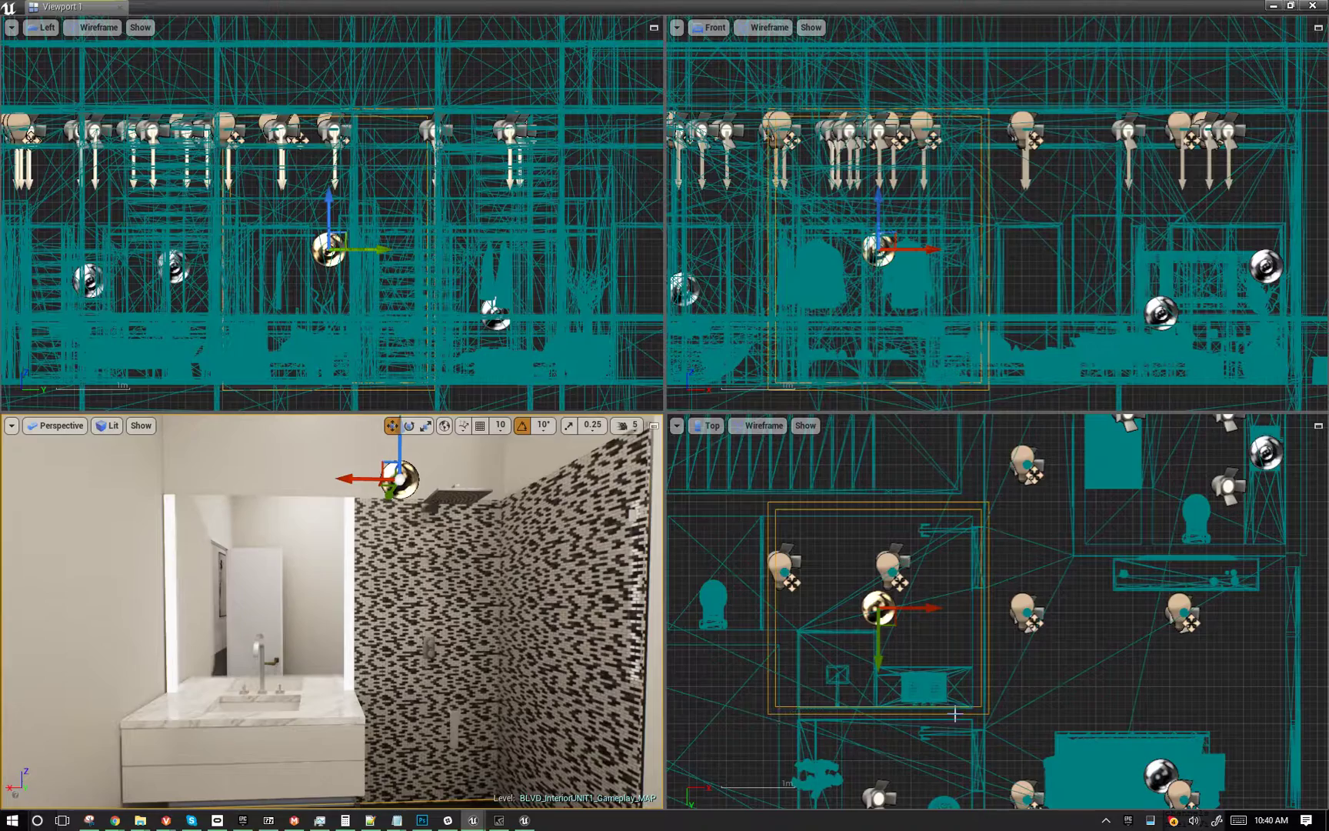
pyautogui.scroll(4, 987, 687)
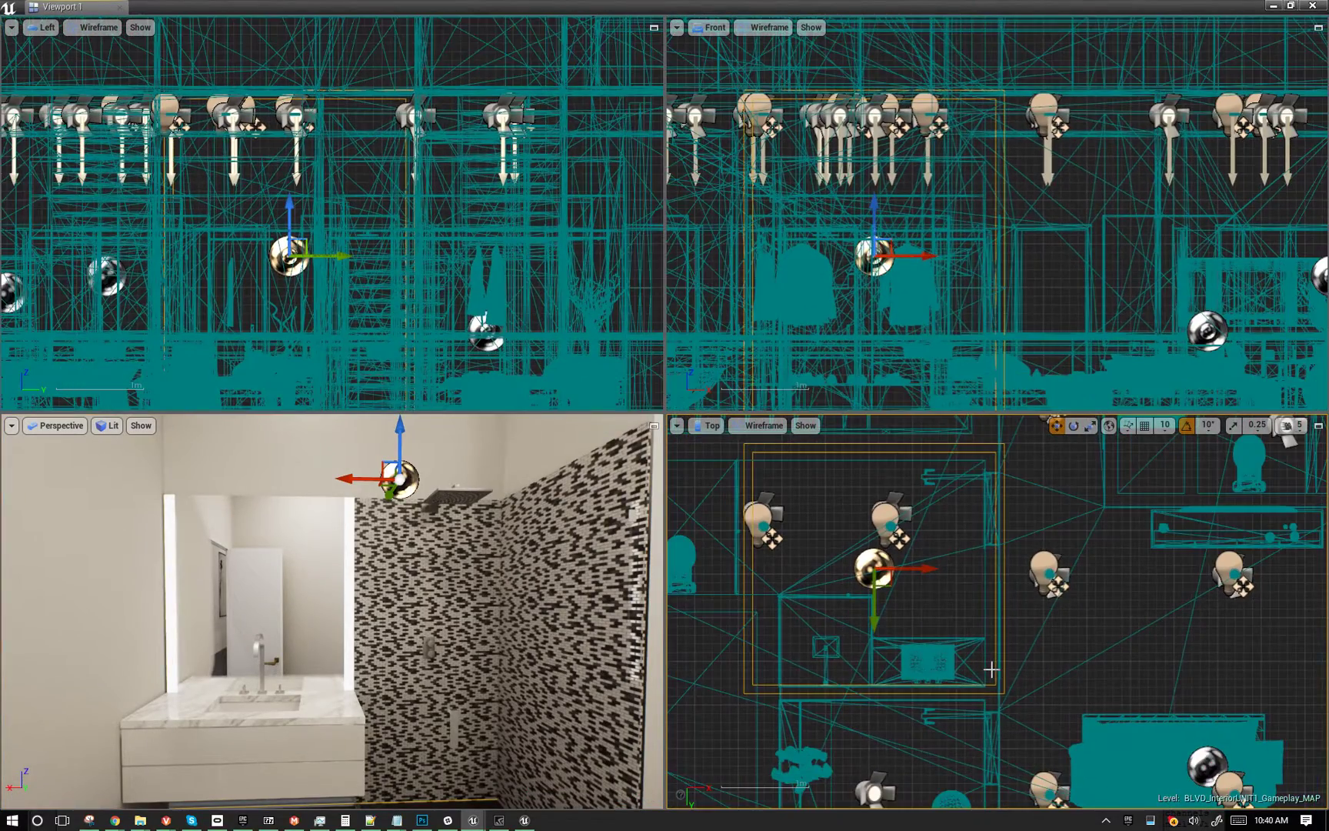
pyautogui.moveTo(350, 653); pyautogui.dragTo(324, 604, button='right')
pyautogui.press('q')
pyautogui.press('w')
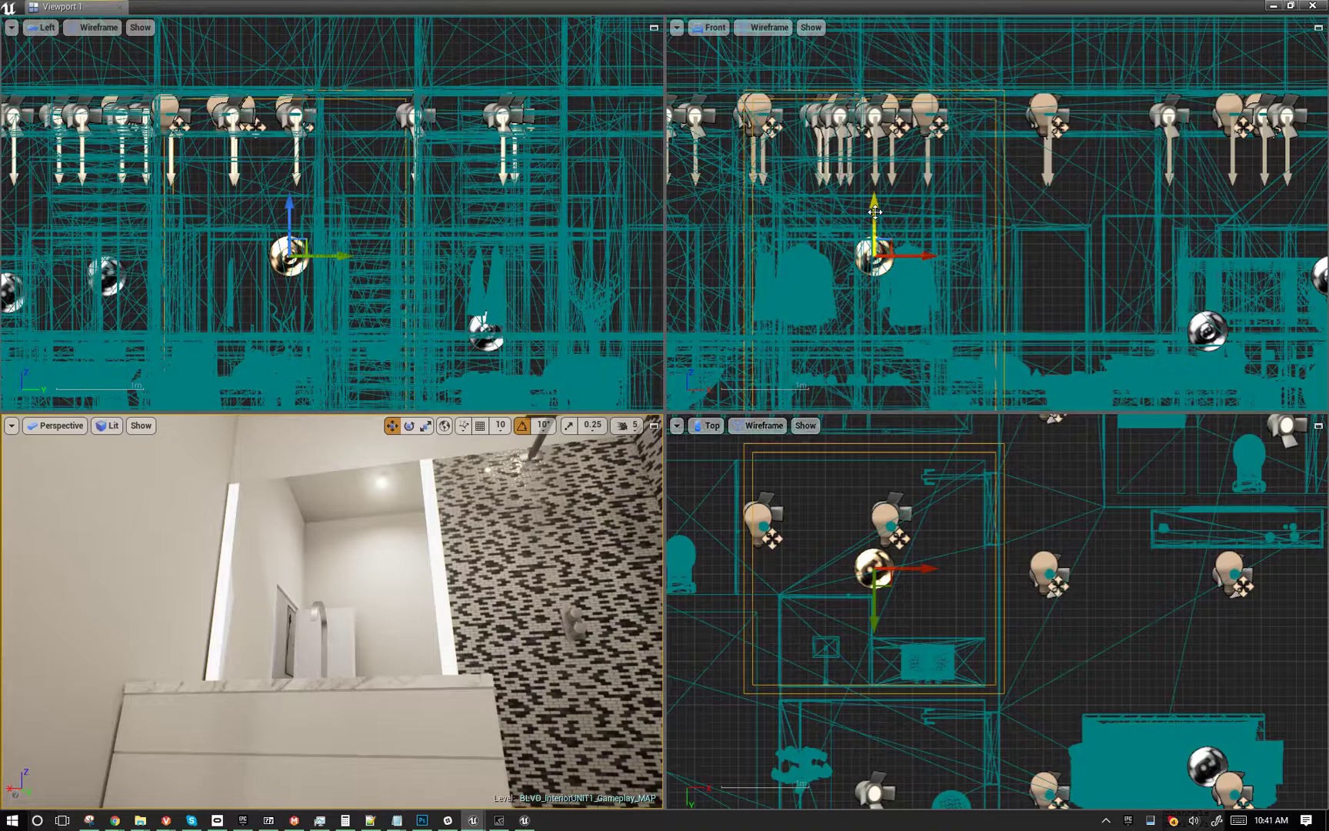
# Try a lower position for the vanity bathroom's reflection capture, compare the mirror reflection, and bring the capture back up
pyautogui.moveTo(874, 212)
pyautogui.mouseDown()
pyautogui.moveTo(854, 312)
pyautogui.moveTo(844, 242)
pyautogui.moveTo(874, 267)
pyautogui.moveTo(860, 225)
pyautogui.mouseUp()
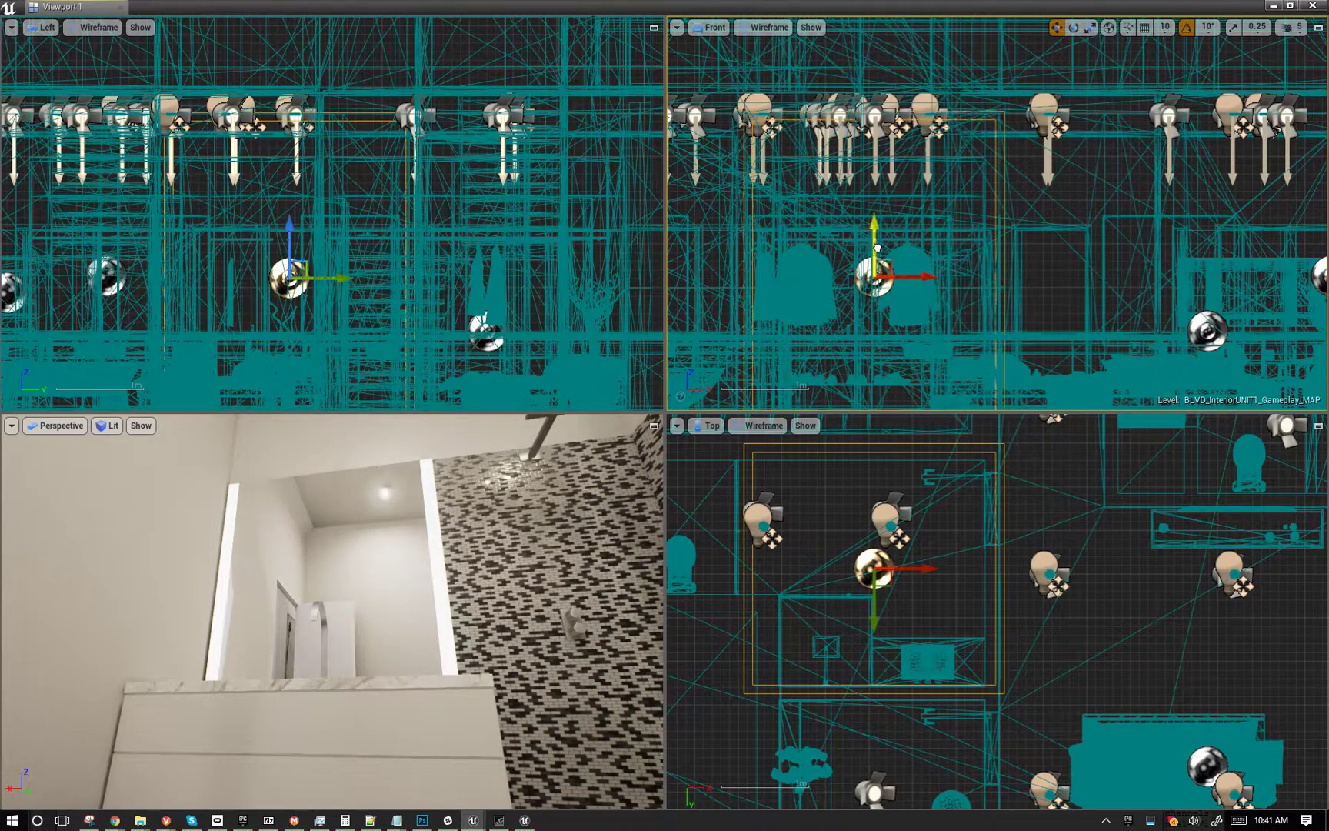
pyautogui.click(326, 498)
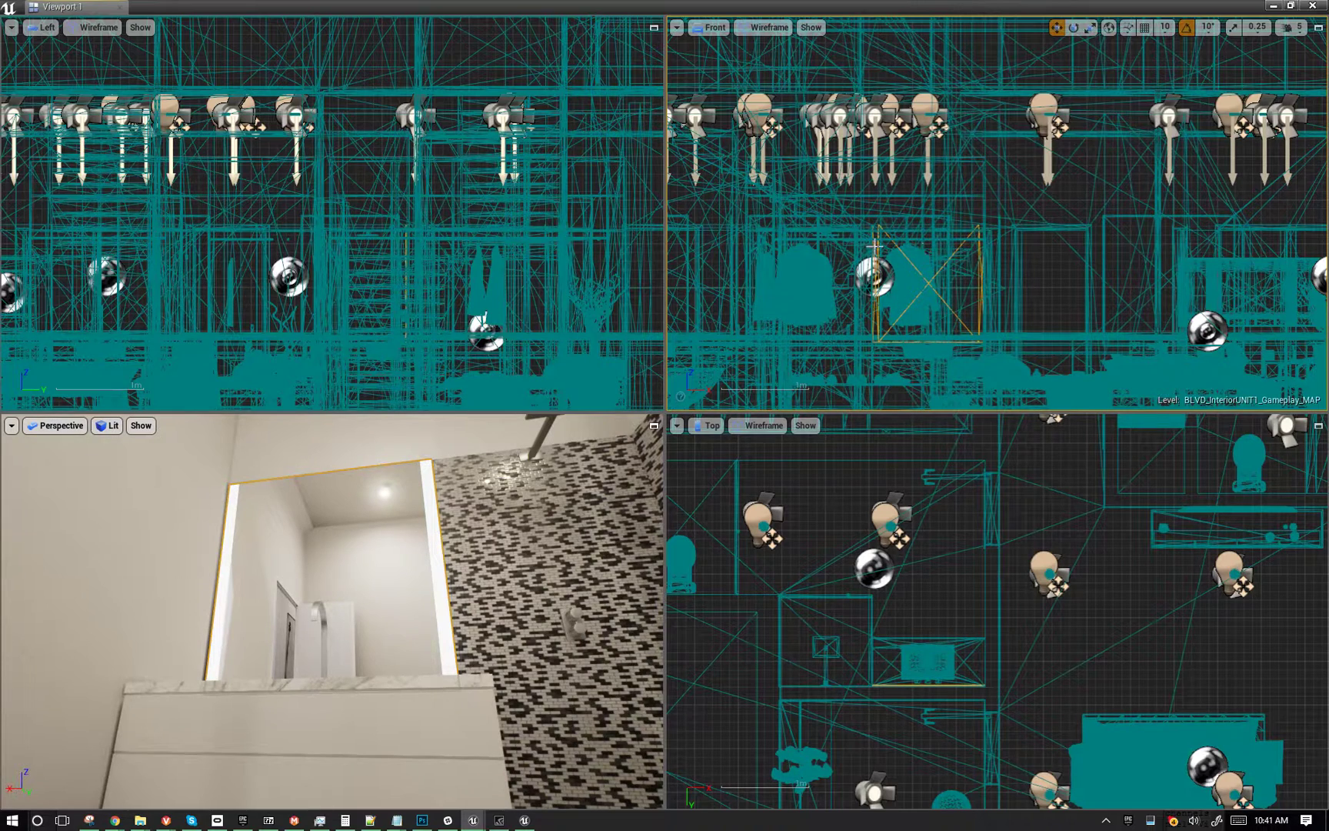
pyautogui.moveTo(470, 585); pyautogui.dragTo(484, 582, button='right')
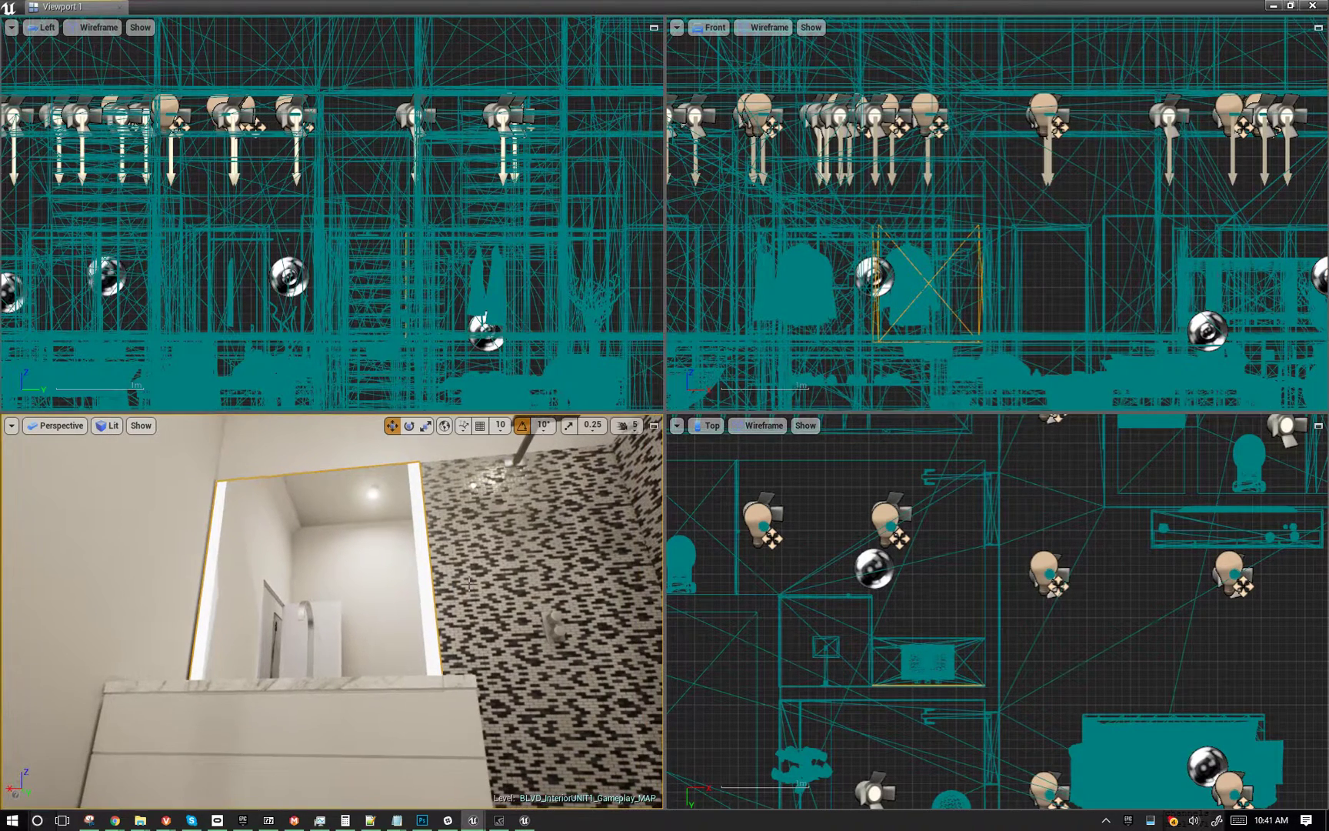
pyautogui.hotkey('ctrl', 'z')
pyautogui.hotkey('ctrl', 'z')
pyautogui.moveTo(875, 244); pyautogui.dragTo(880, 221)
# Nudge the reflection capture horizontally to align its bounds with the bathroom walls, and check the mirror from high and low angles
pyautogui.moveTo(877, 615); pyautogui.dragTo(911, 576)
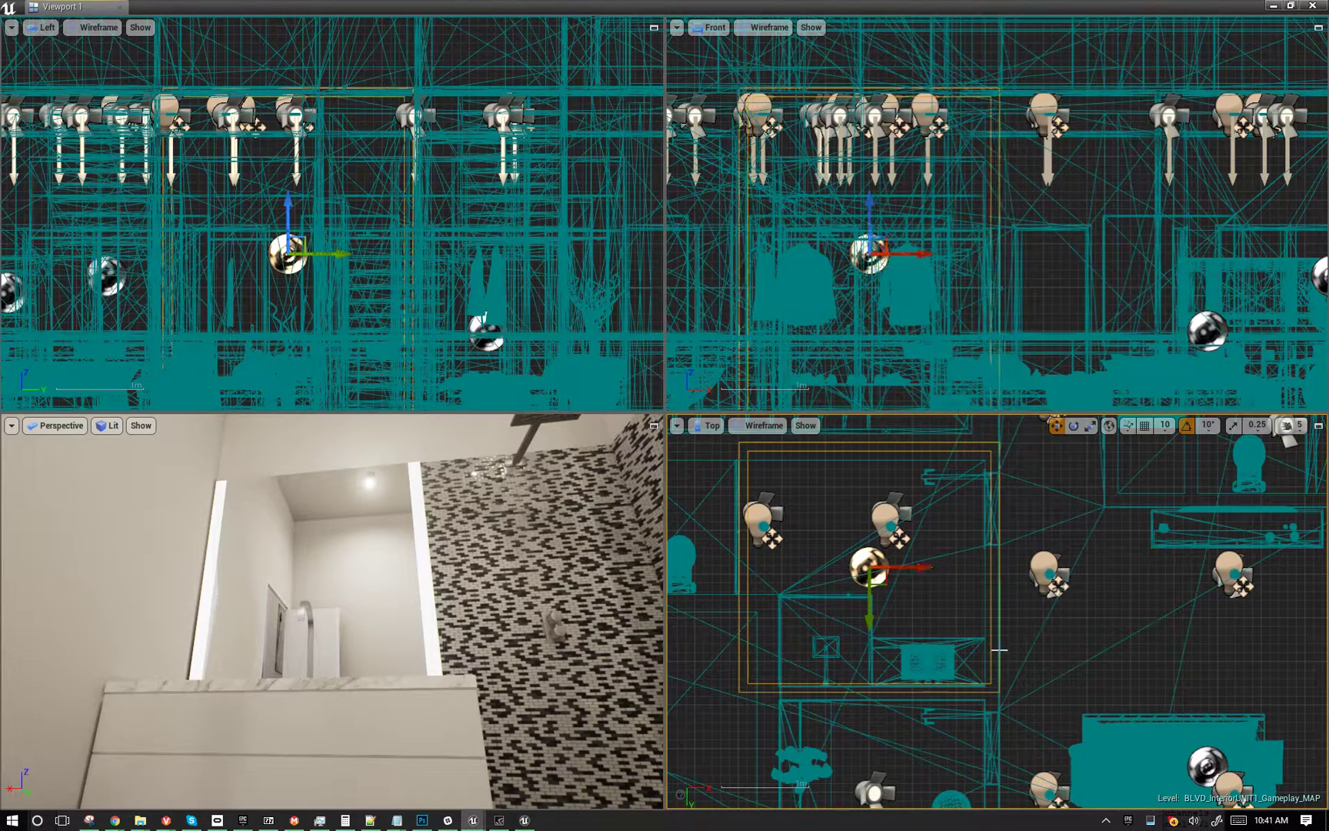
pyautogui.moveTo(350, 559); pyautogui.dragTo(370, 541, button='right')
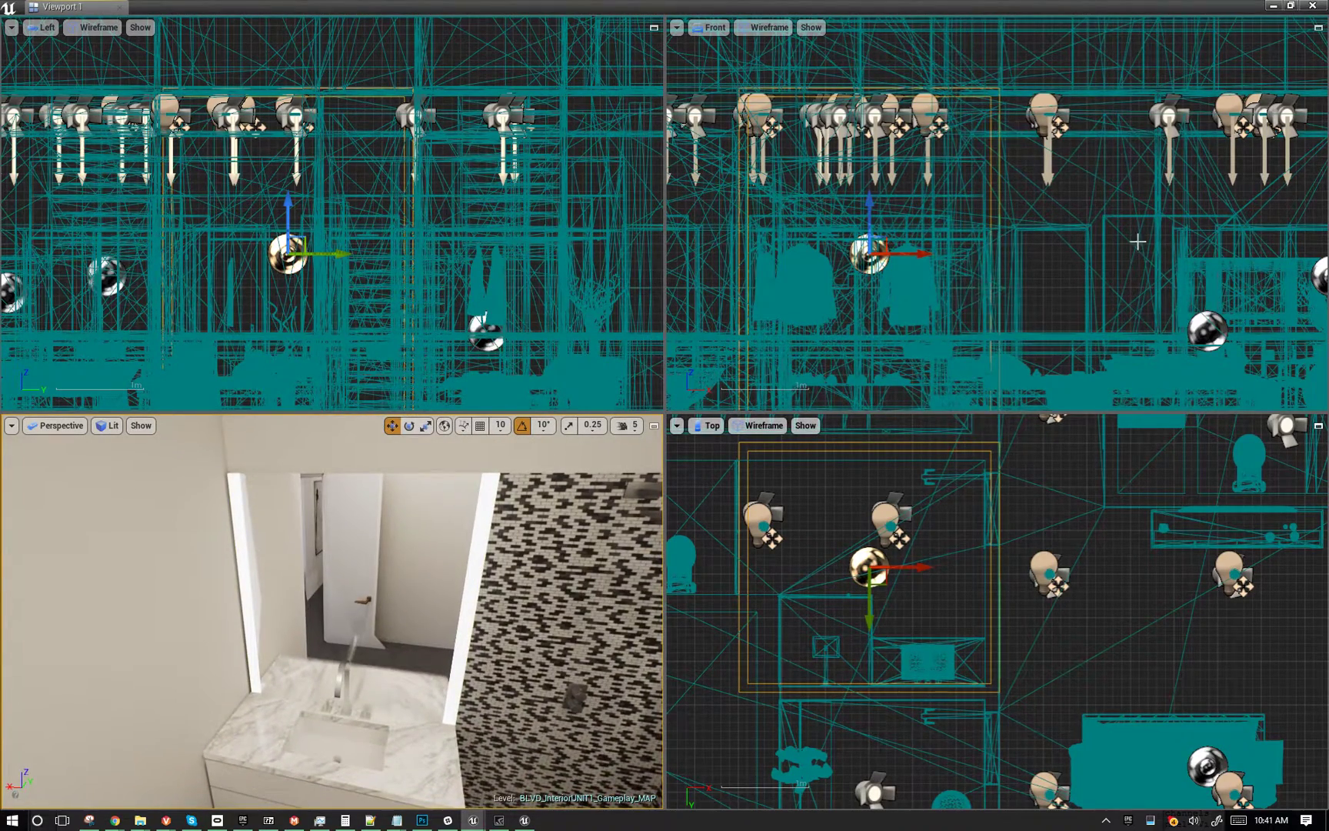
pyautogui.moveTo(1028, 279); pyautogui.dragTo(1024, 238, button='right')
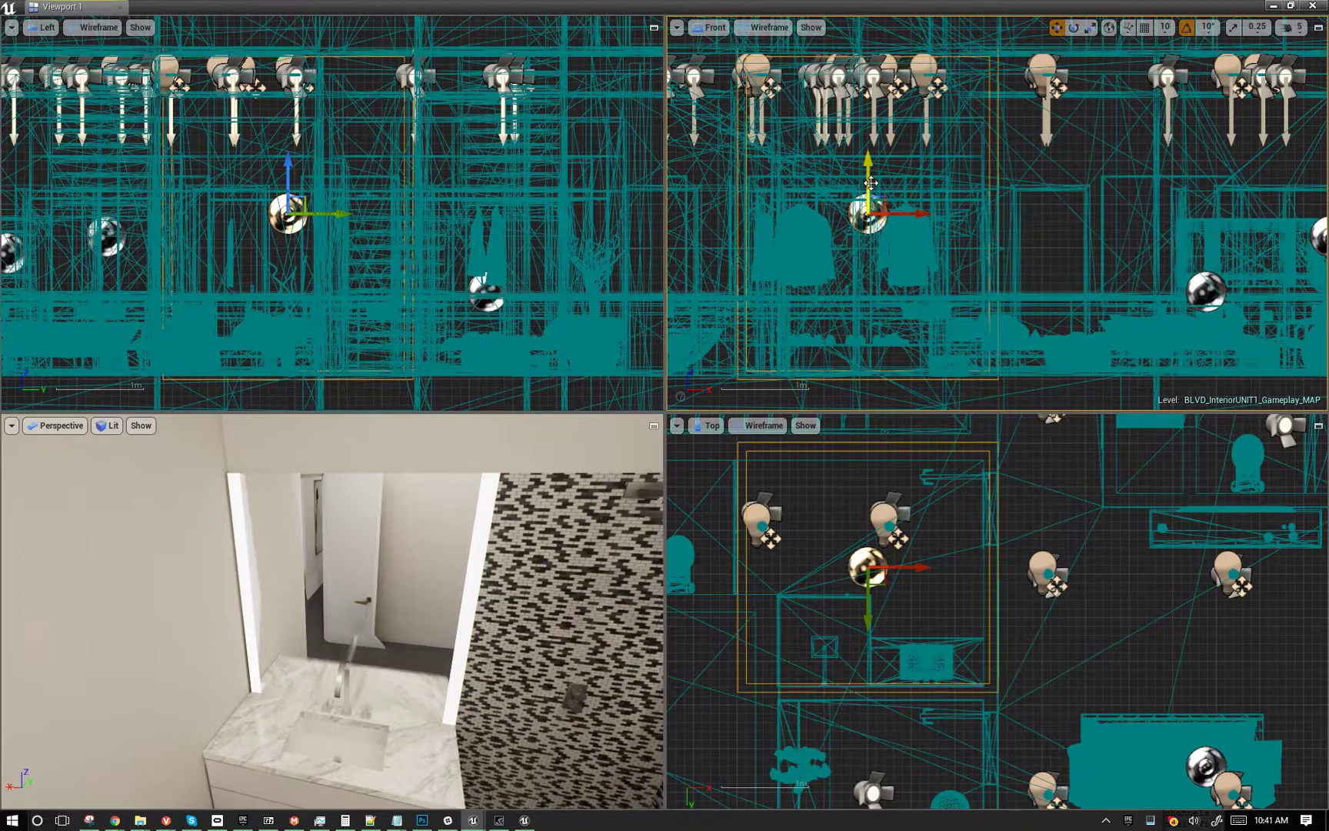
pyautogui.moveTo(343, 616); pyautogui.dragTo(344, 547, button='right')
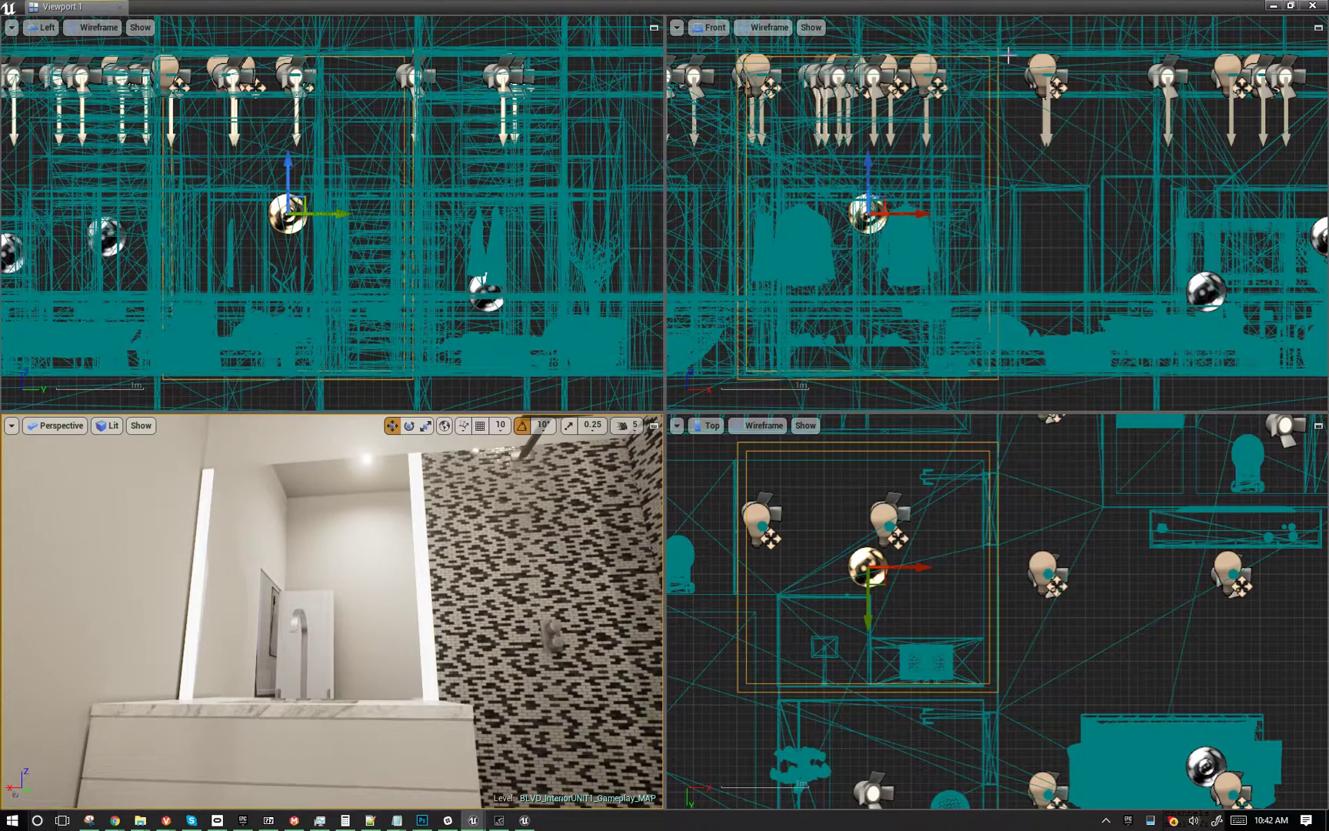
pyautogui.moveTo(400, 585); pyautogui.dragTo(402, 685, button='right')
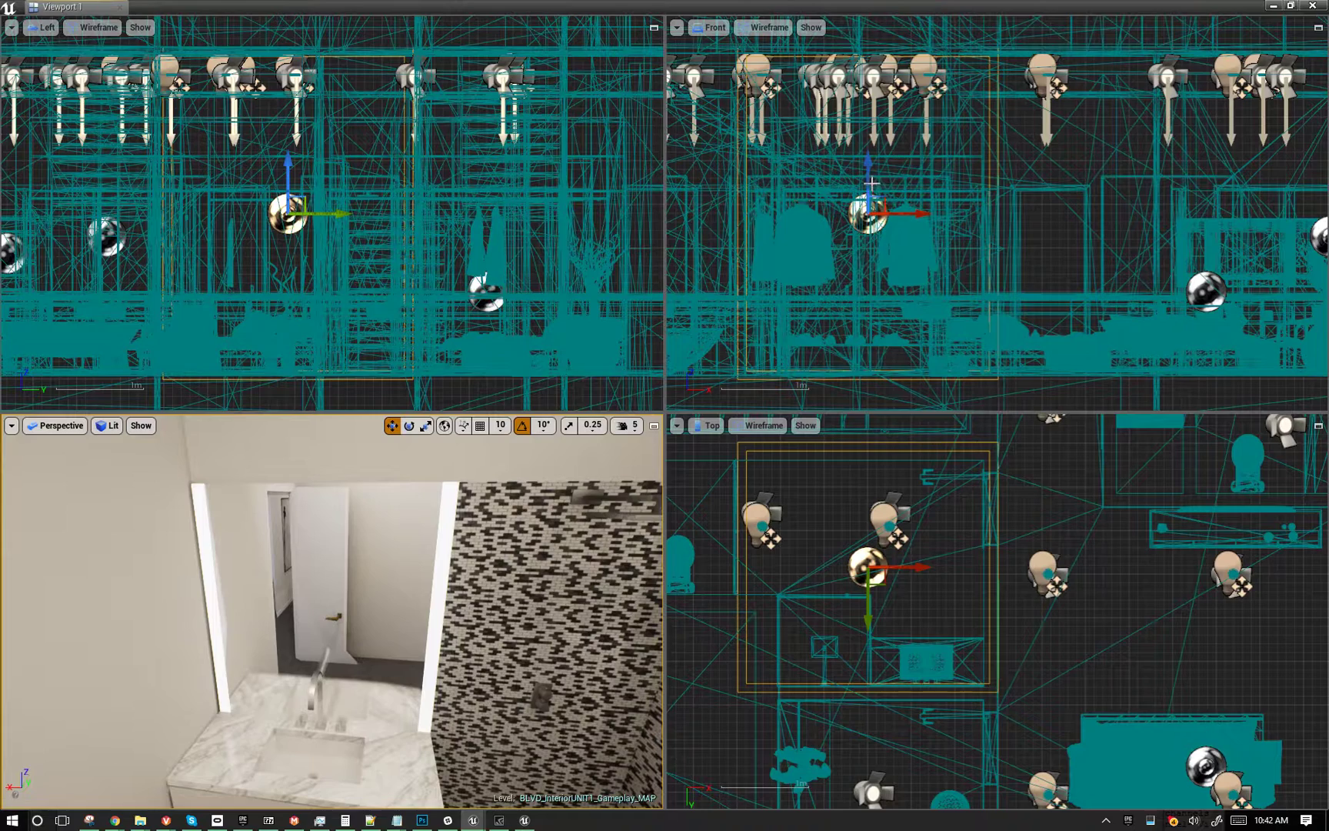
# Lower the vanity bathroom's reflection capture in the front view so its box extends below the floor
pyautogui.moveTo(871, 183); pyautogui.dragTo(866, 222)
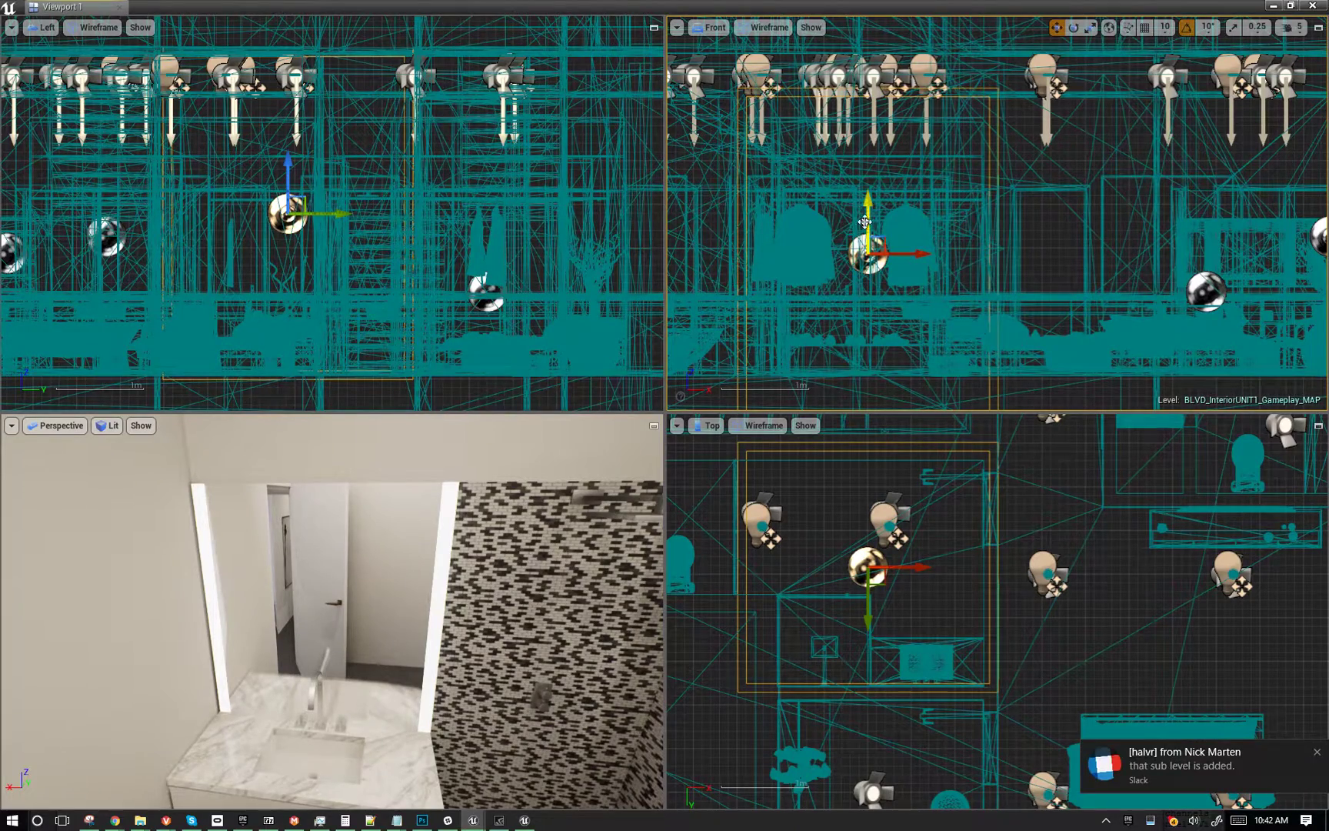
pyautogui.moveTo(1013, 341); pyautogui.dragTo(998, 303, button='right')
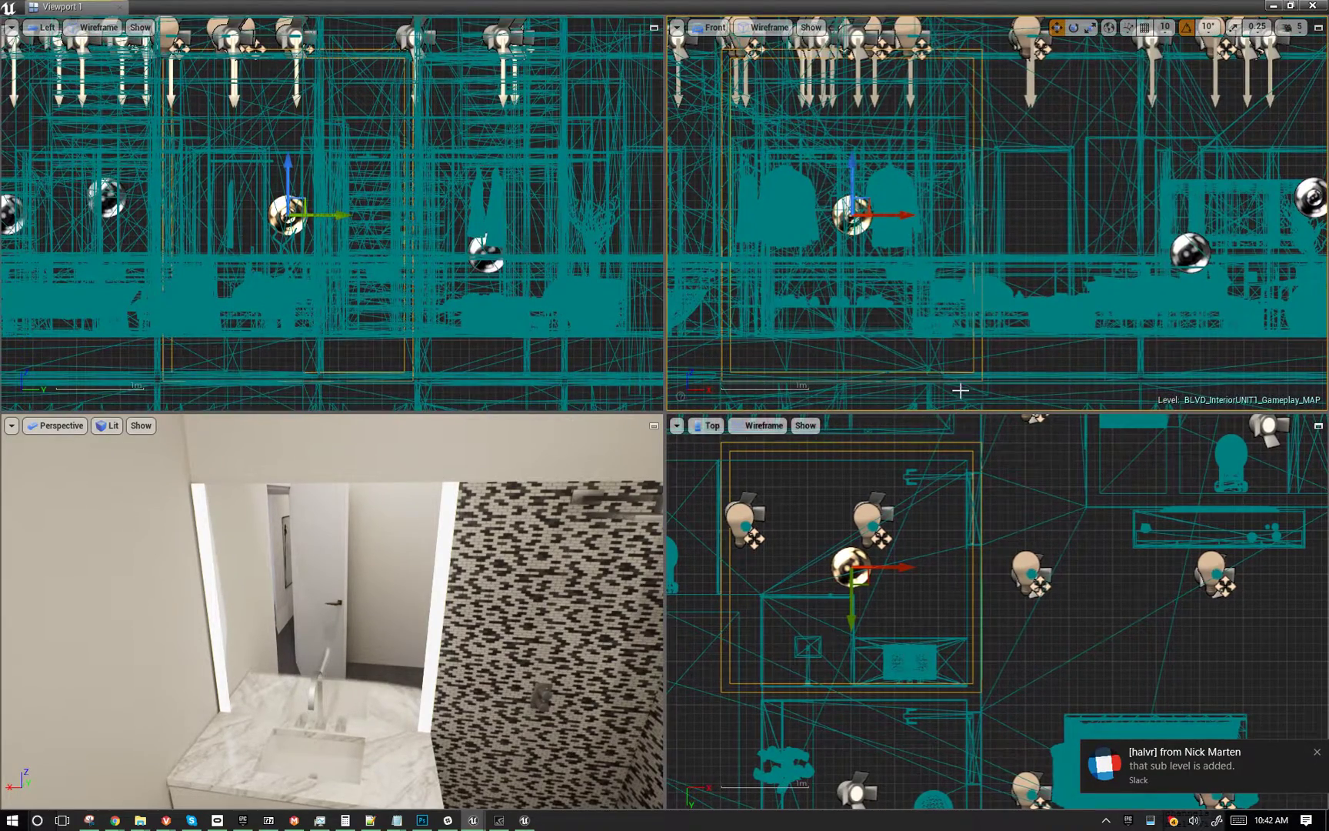
pyautogui.scroll(-2, 1071, 342)
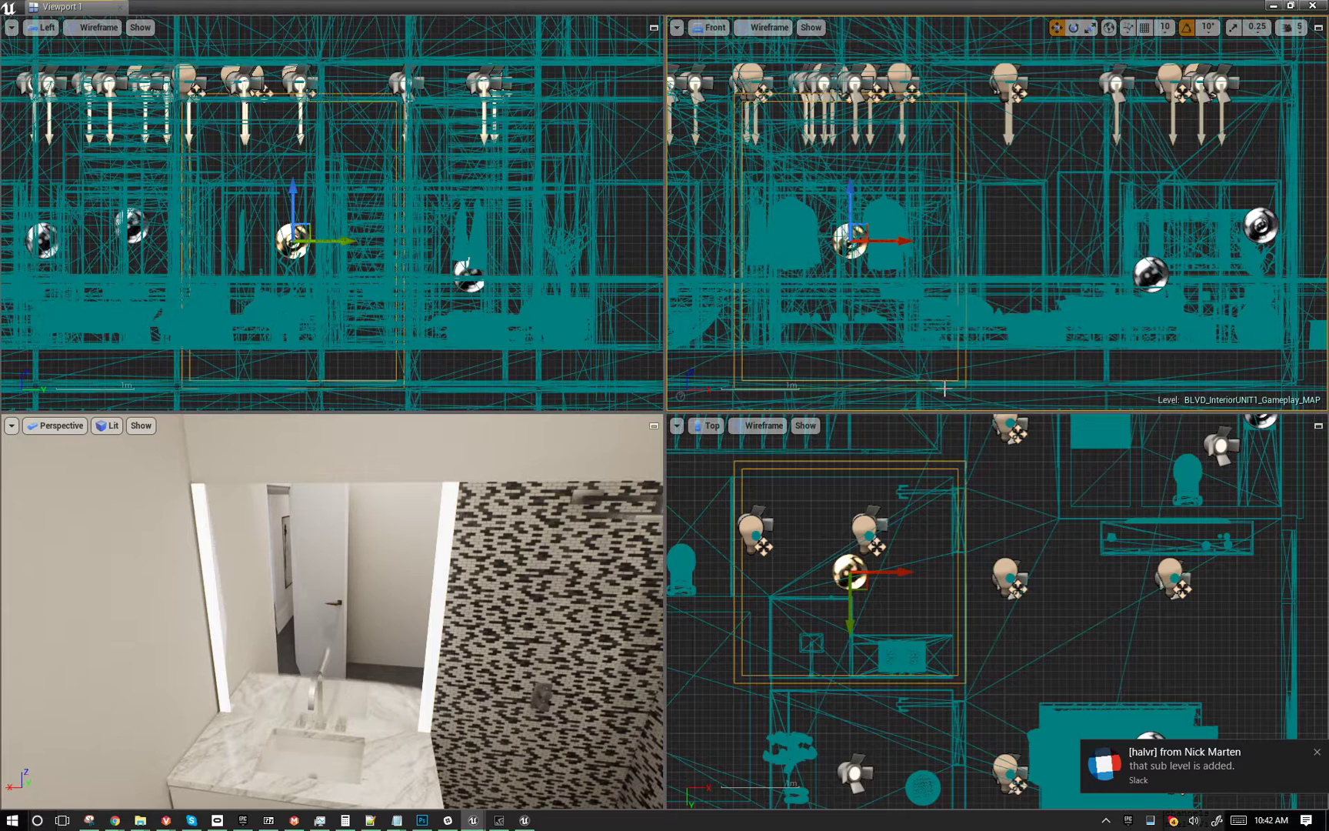
pyautogui.moveTo(941, 390); pyautogui.dragTo(950, 305, button='middle')
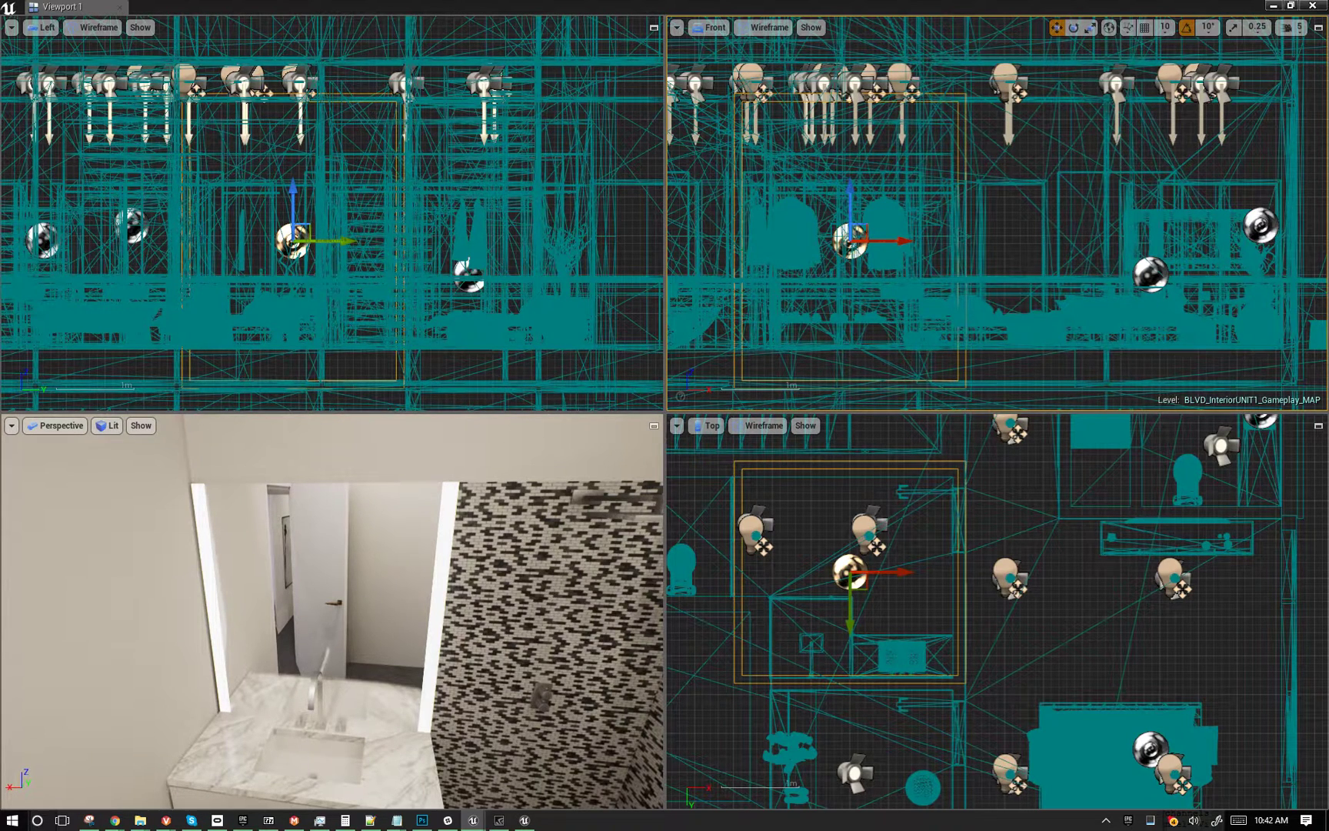
# Increase the capture box's height and raise the capture slightly, checking the ceiling and shower reflections in the vanity mirror
pyautogui.press('Return')
pyautogui.moveTo(987, 273); pyautogui.dragTo(1001, 246, button='right')
pyautogui.moveTo(437, 657); pyautogui.dragTo(437, 610, button='right')
pyautogui.moveTo(867, 174); pyautogui.dragTo(866, 157)
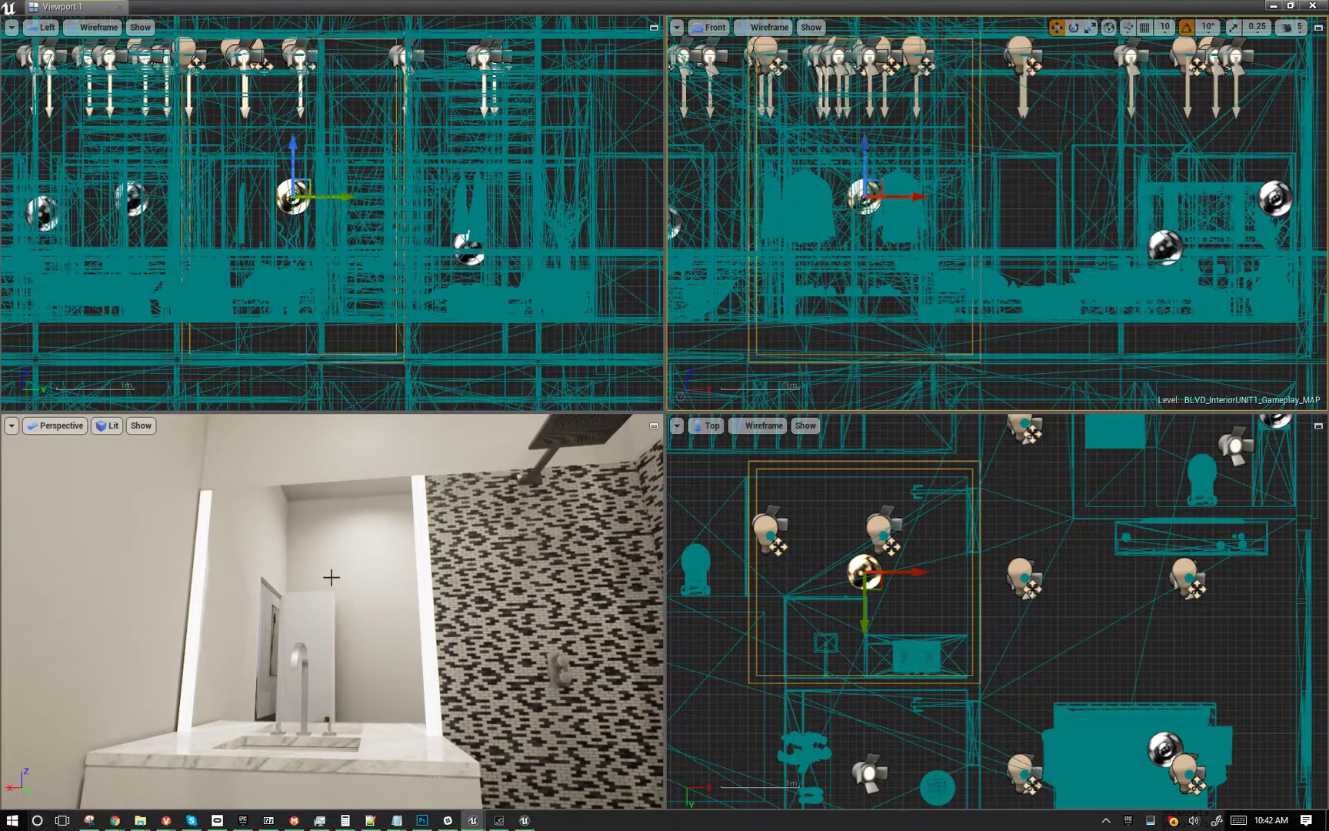
pyautogui.moveTo(333, 576); pyautogui.dragTo(353, 597, button='right')
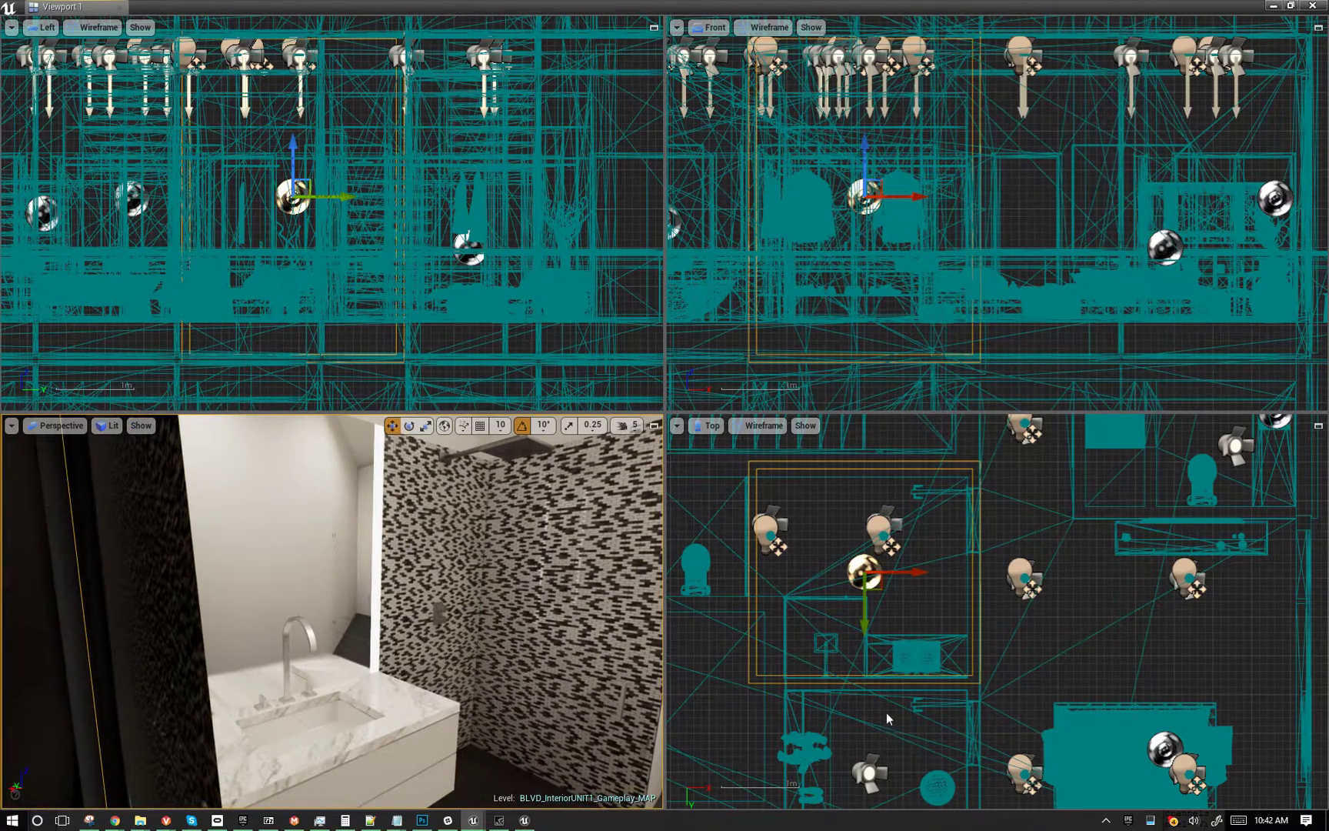
# Select and focus the reflection capture in the white bathroom with the bathtub, and inspect its mirror from inside the room
pyautogui.moveTo(885, 748); pyautogui.dragTo(884, 602, button='right')
pyautogui.scroll(-4, 883, 603)
pyautogui.moveTo(1032, 541); pyautogui.dragTo(964, 738, button='right')
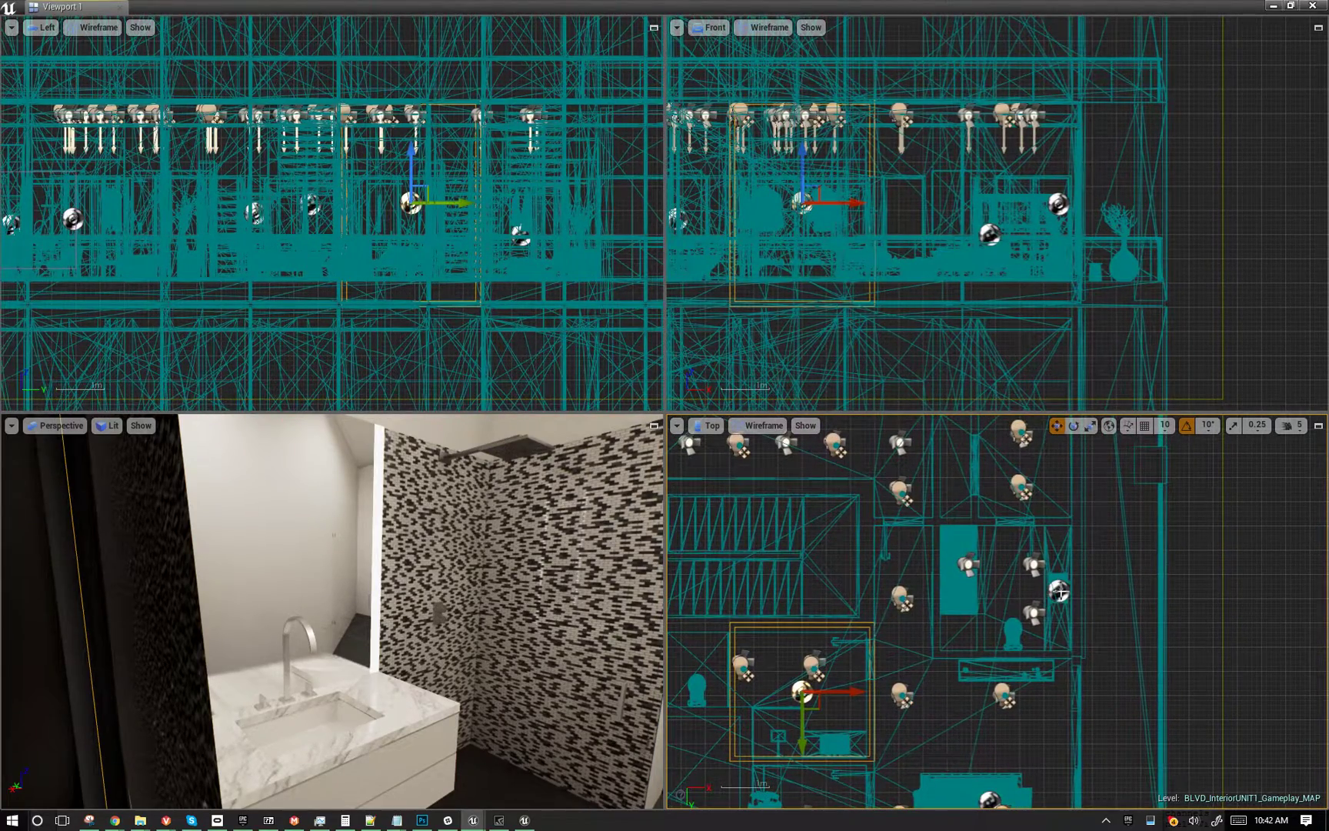
pyautogui.click(1060, 591)
pyautogui.press('f')
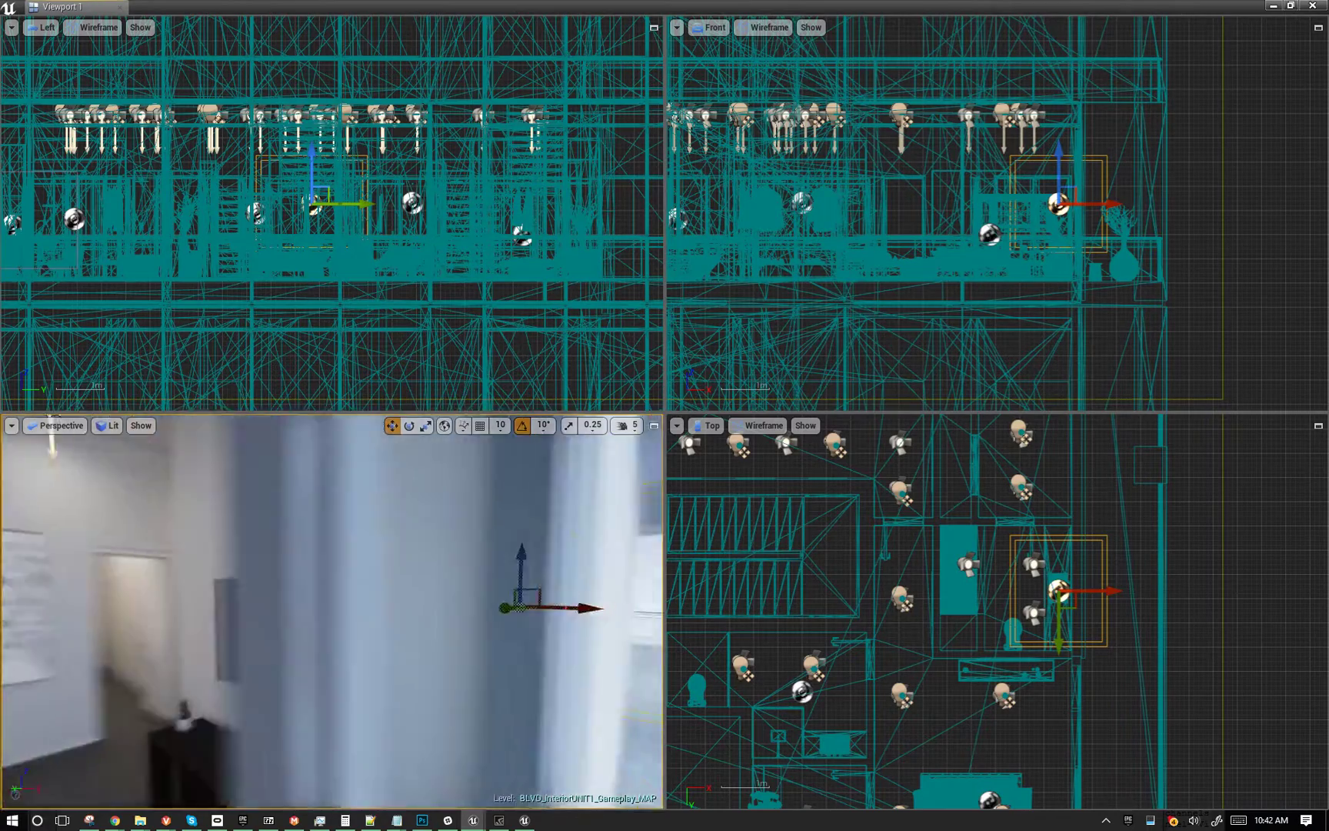
pyautogui.moveTo(332, 612)
pyautogui.mouseDown(button='right')
pyautogui.moveTo(363, 611)
pyautogui.moveTo(231, 619)
pyautogui.moveTo(407, 612)
pyautogui.moveTo(435, 596)
pyautogui.moveTo(339, 588)
pyautogui.moveTo(408, 600)
pyautogui.moveTo(331, 604)
pyautogui.mouseUp(button='right')
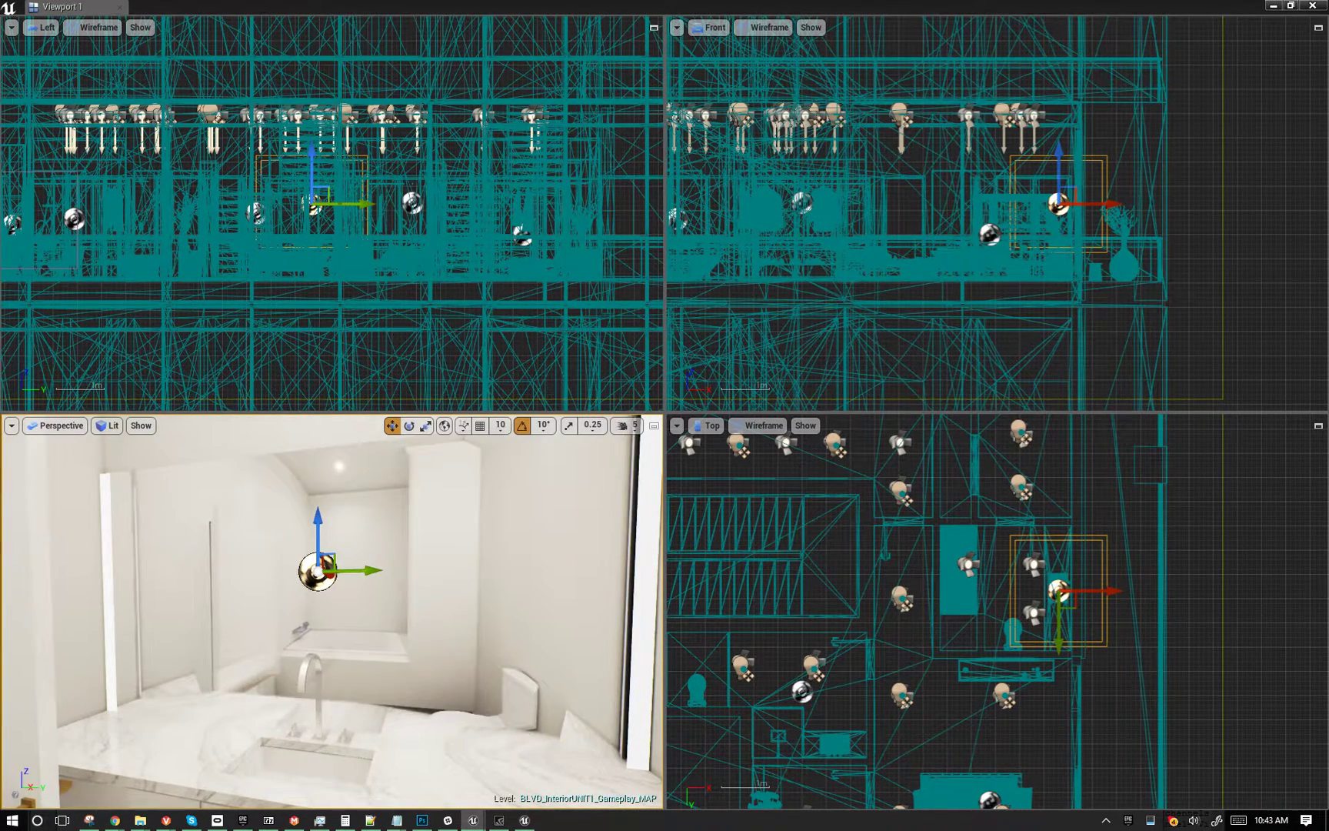
pyautogui.moveTo(433, 633); pyautogui.dragTo(550, 538, button='right')
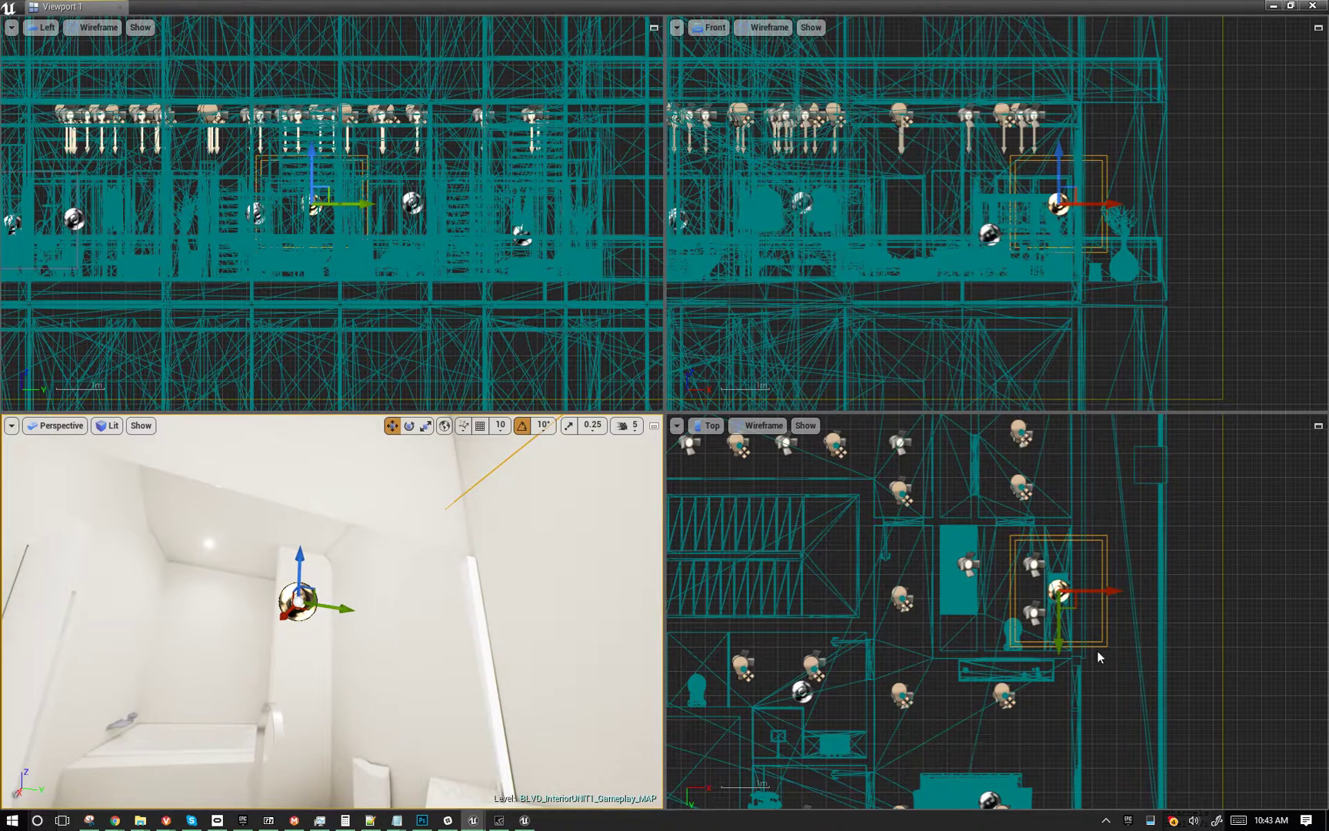
# Move the reflection capture along X from the vanity into the bathroom, aligning its box with the wall behind the mirror
pyautogui.moveTo(1097, 652); pyautogui.dragTo(1133, 679, button='right')
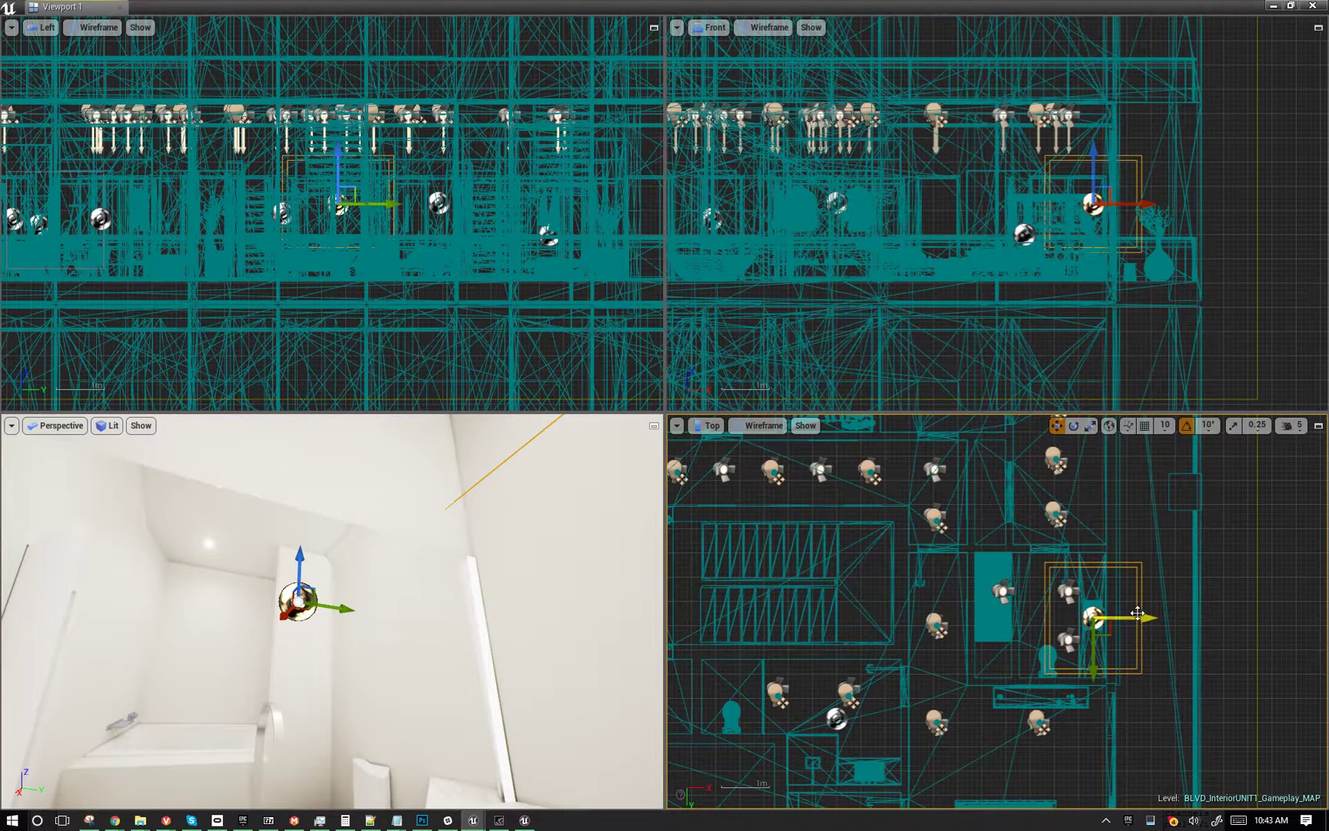
pyautogui.moveTo(1137, 618); pyautogui.dragTo(1107, 625)
pyautogui.scroll(3, 1119, 649)
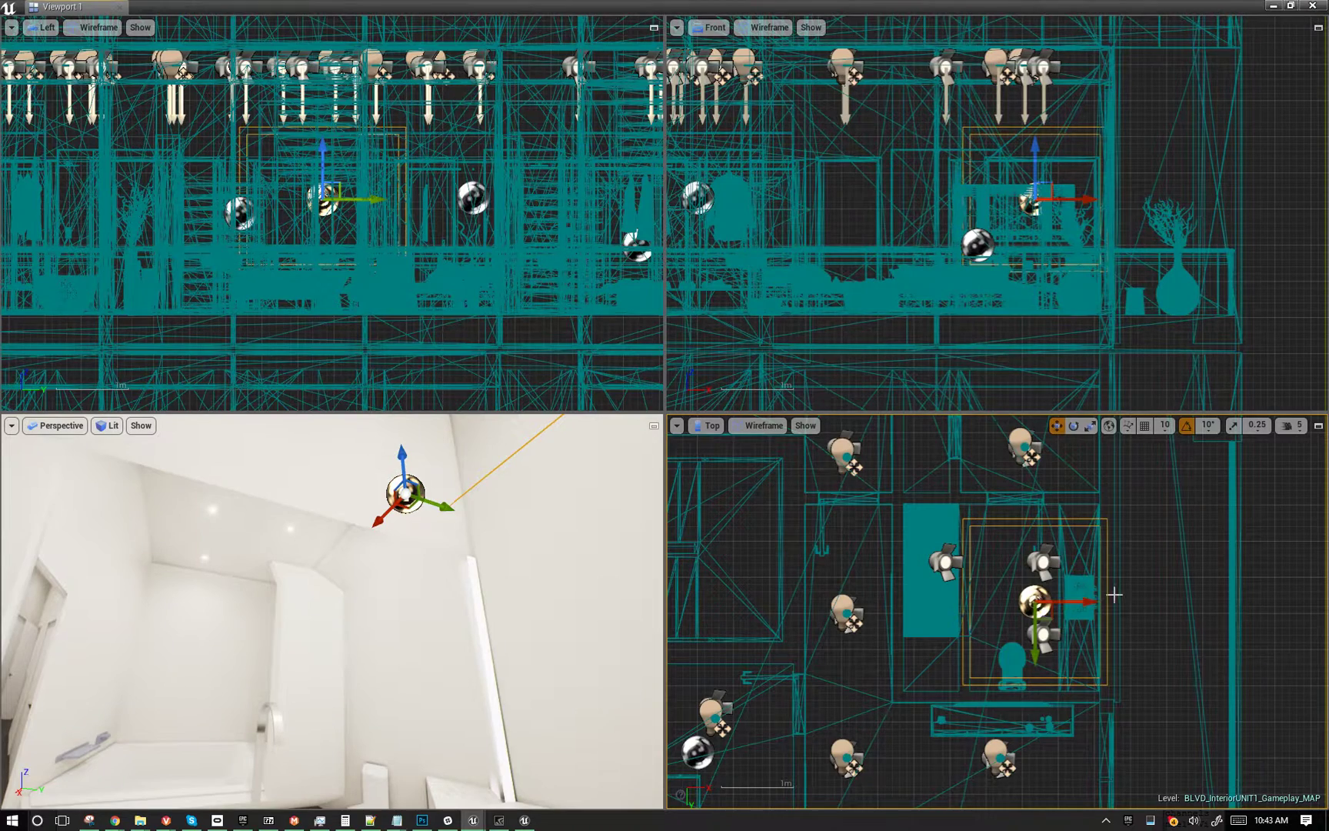
# Scale the capture box along Y to span the white bathroom from wall to wall, and view the toilet and bathtub area
pyautogui.moveTo(1036, 664); pyautogui.dragTo(1015, 690, button='right')
pyautogui.press('space')
pyautogui.press('space')
pyautogui.moveTo(1015, 677); pyautogui.dragTo(1005, 711)
pyautogui.press('space')
pyautogui.moveTo(250, 626)
pyautogui.mouseDown(button='right')
pyautogui.moveTo(254, 692)
pyautogui.moveTo(266, 648)
pyautogui.moveTo(316, 654)
pyautogui.moveTo(250, 626)
pyautogui.mouseUp(button='right')
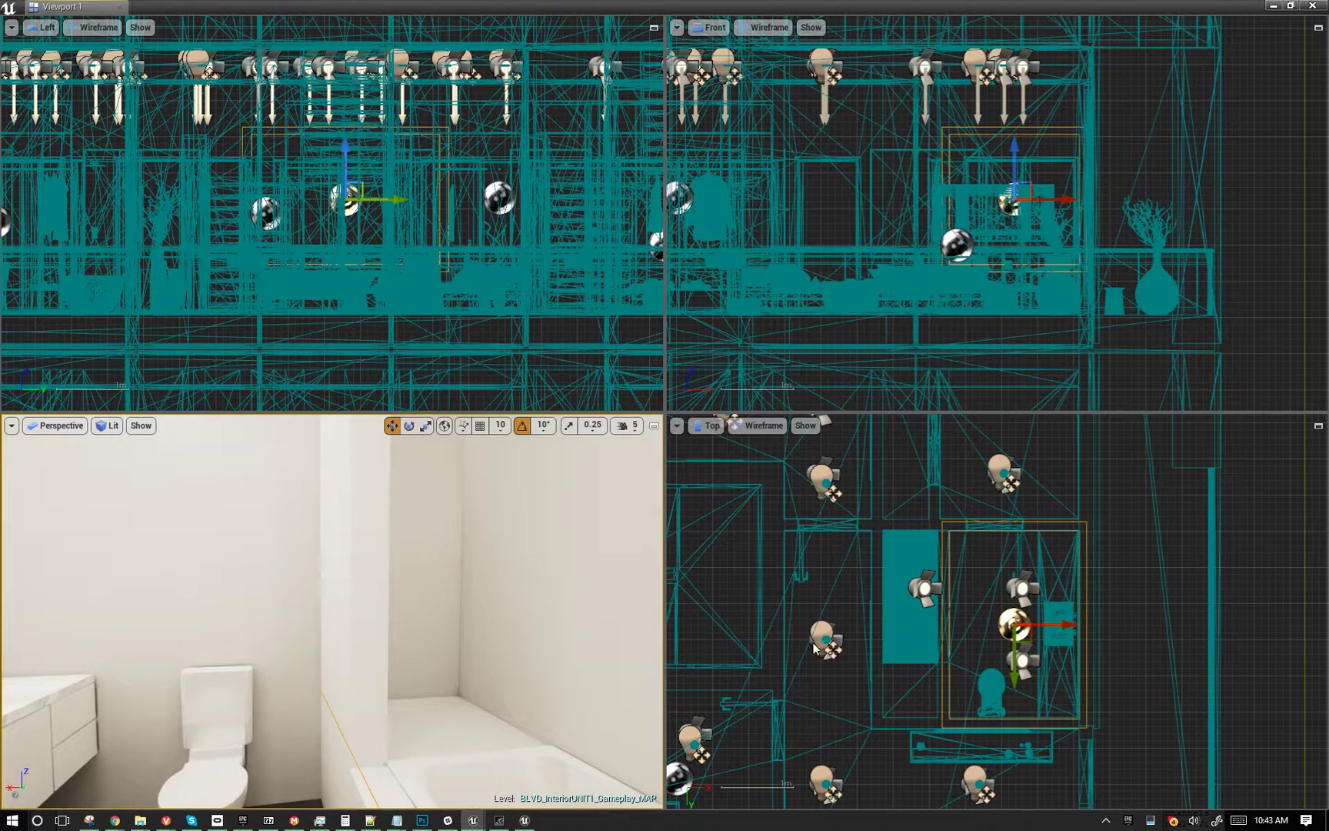
# Move the reflection capture to the room's centre along X and widen its box to enclose the bathtub and vanity
pyautogui.moveTo(1048, 625)
pyautogui.mouseDown()
pyautogui.moveTo(1010, 628)
pyautogui.moveTo(1056, 626)
pyautogui.mouseUp()
pyautogui.press('e')
pyautogui.press('r')
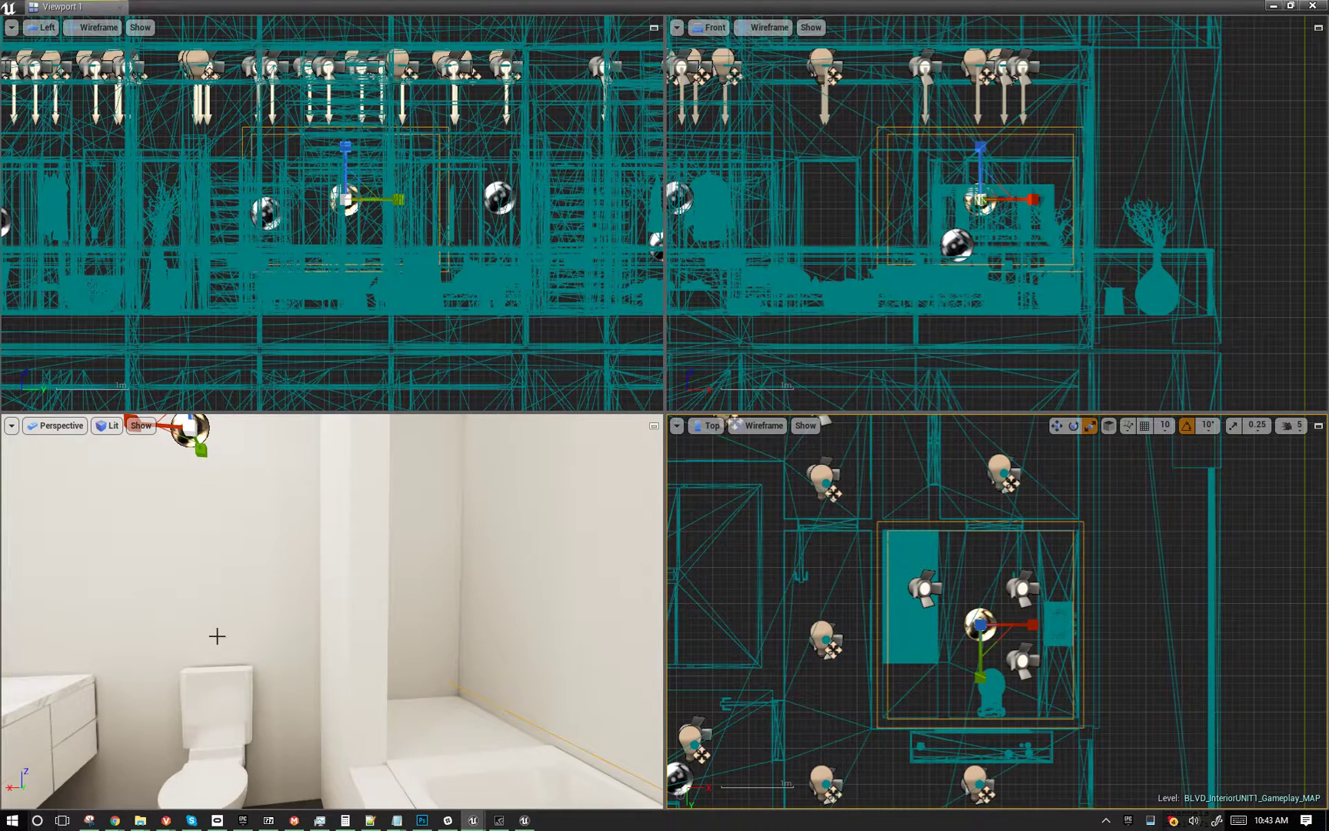
# Increase the capture box's height to enclose the white bathroom from floor to ceiling, and check the mirror above the vanity
pyautogui.moveTo(216, 636); pyautogui.dragTo(39, 631, button='right')
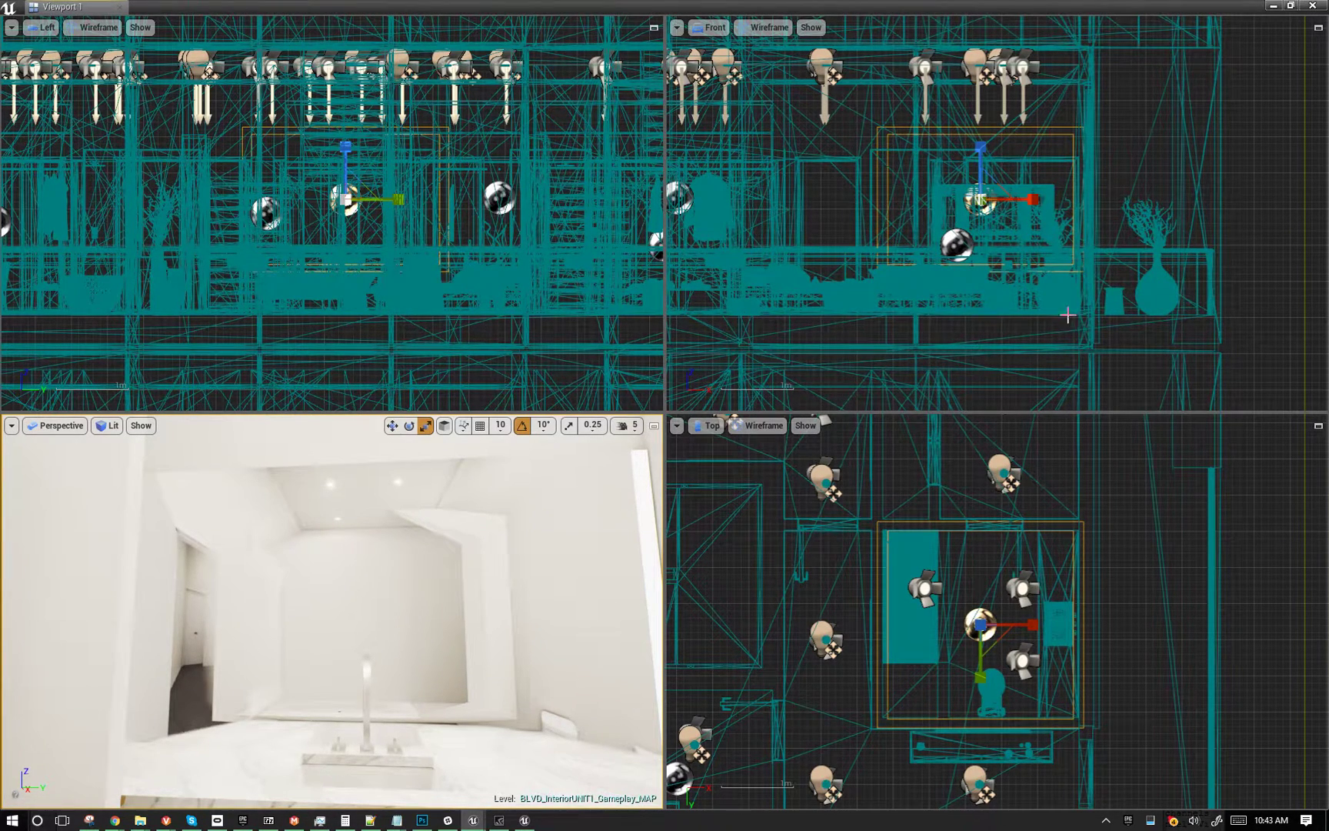
pyautogui.moveTo(1054, 315); pyautogui.dragTo(1070, 163, button='middle')
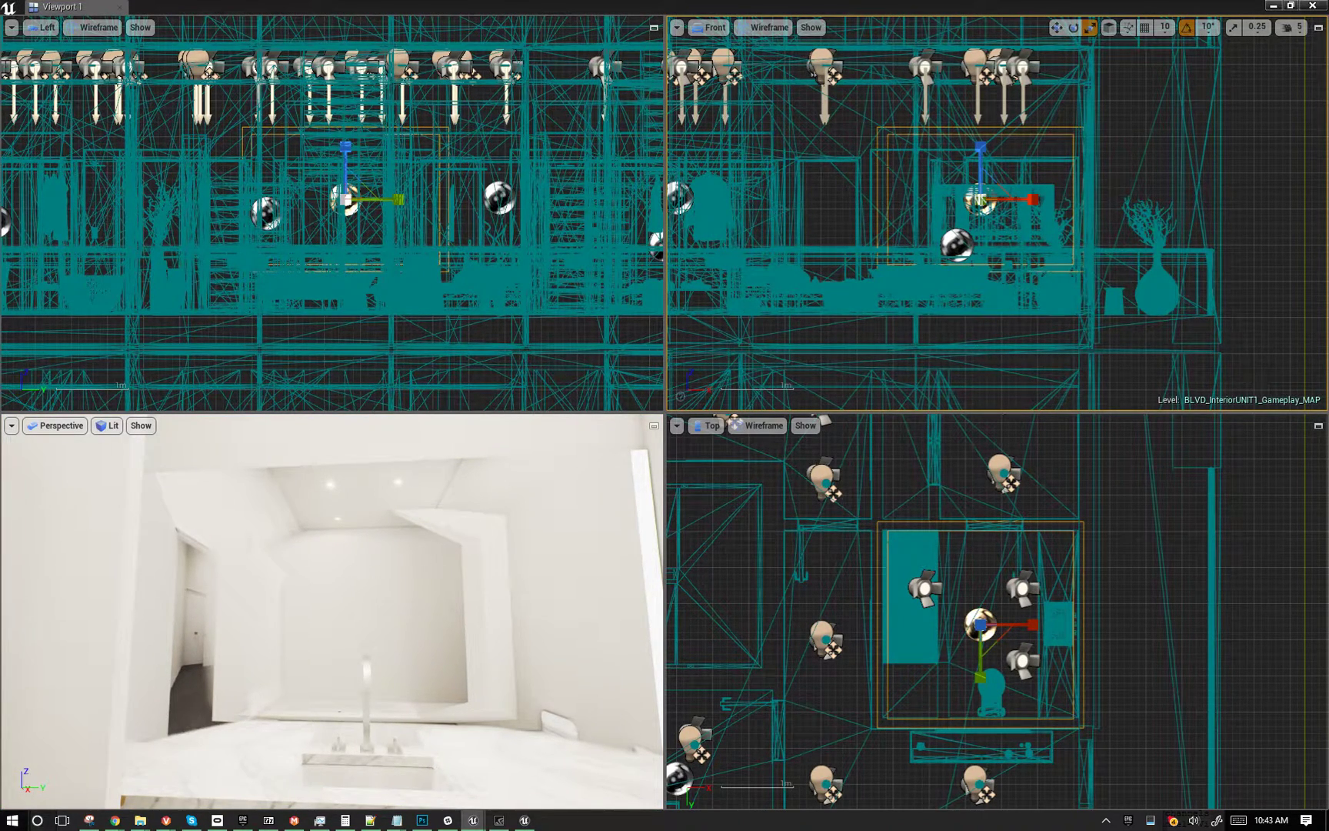
pyautogui.press('Return')
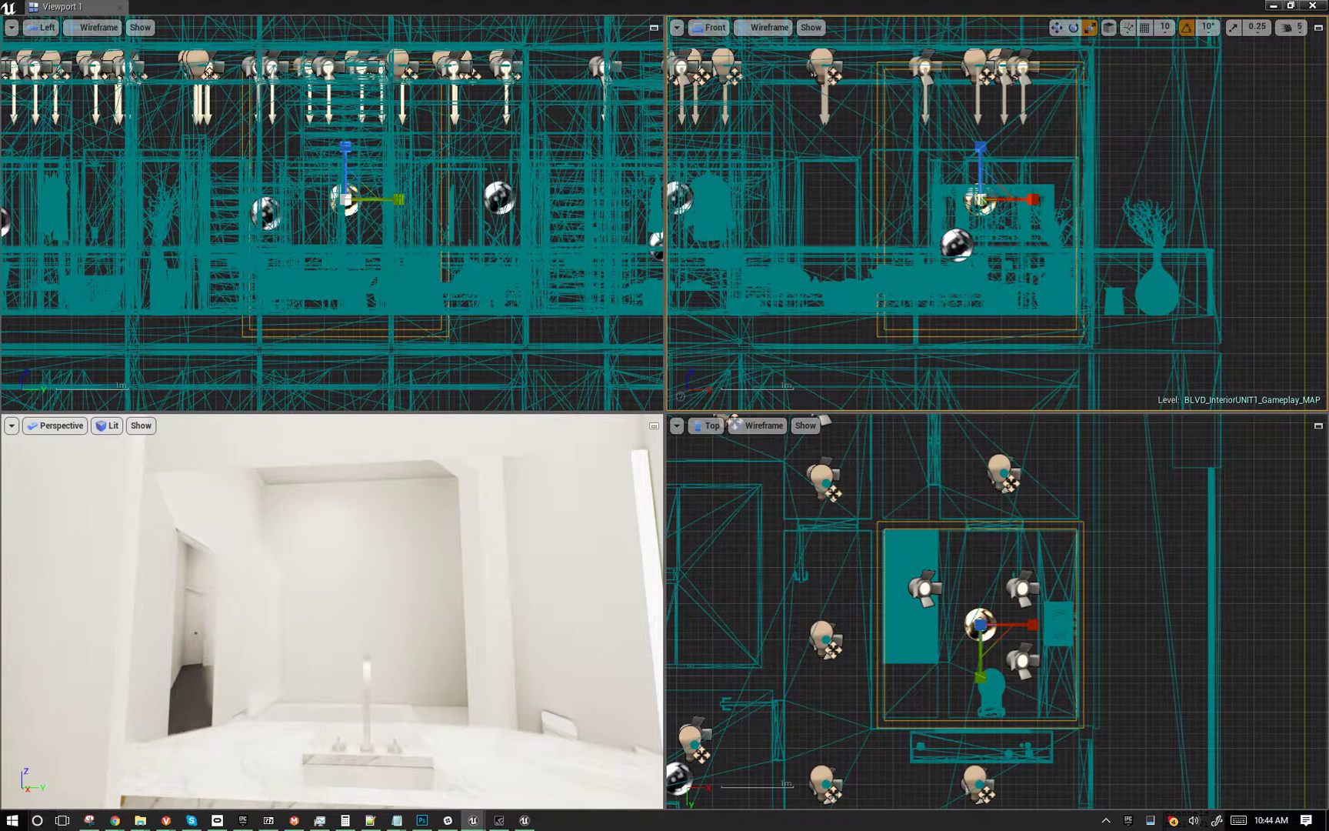
pyautogui.moveTo(382, 672)
pyautogui.mouseDown(button='right')
pyautogui.moveTo(420, 634)
pyautogui.moveTo(400, 670)
pyautogui.moveTo(380, 674)
pyautogui.mouseUp(button='right')
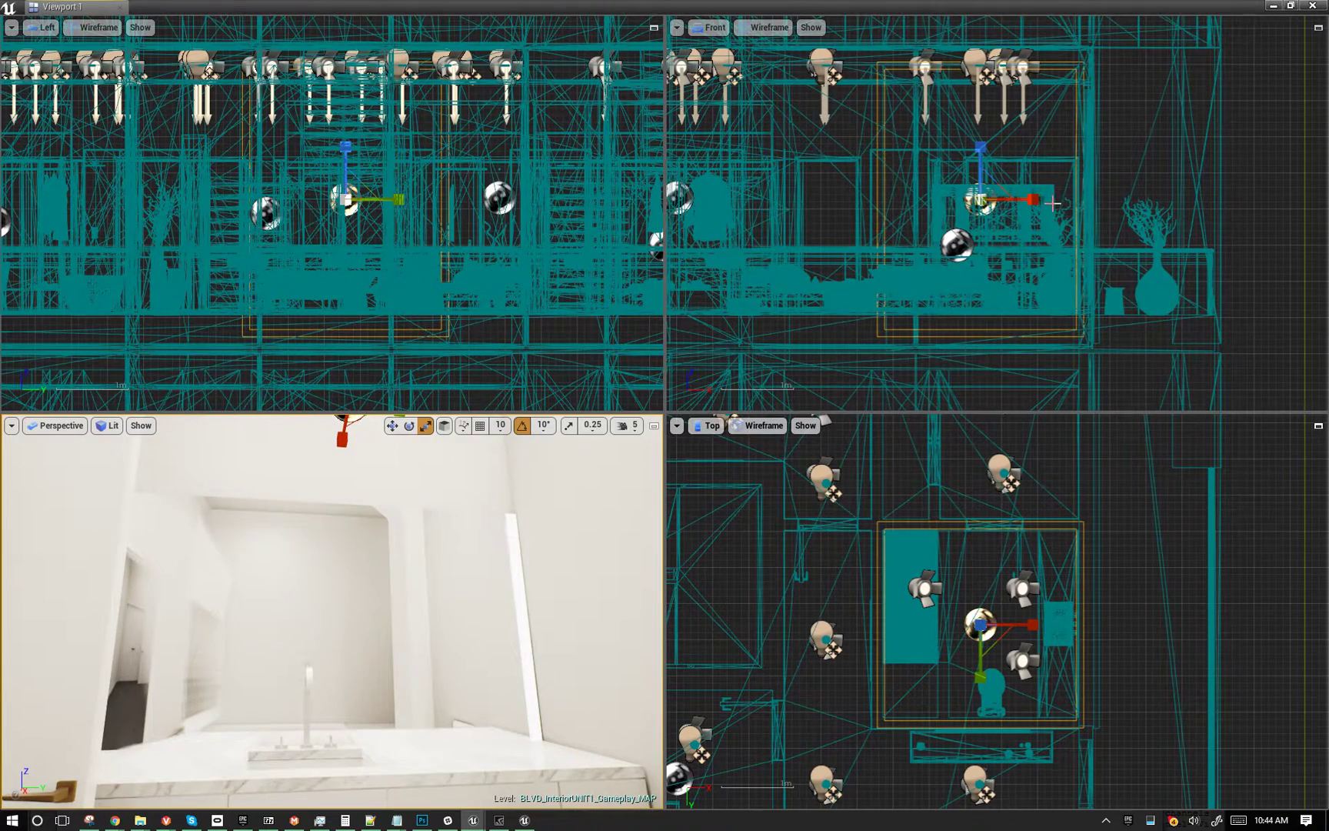
# Raise the white bathroom's reflection capture slightly to bring its box bottom near the floor, and view the mirror from below
pyautogui.moveTo(1053, 203); pyautogui.dragTo(1051, 216, button='right')
pyautogui.press('w')
pyautogui.moveTo(979, 172); pyautogui.dragTo(979, 153)
pyautogui.moveTo(462, 600)
pyautogui.mouseDown(button='right')
pyautogui.moveTo(475, 577)
pyautogui.moveTo(477, 613)
pyautogui.mouseUp(button='right')
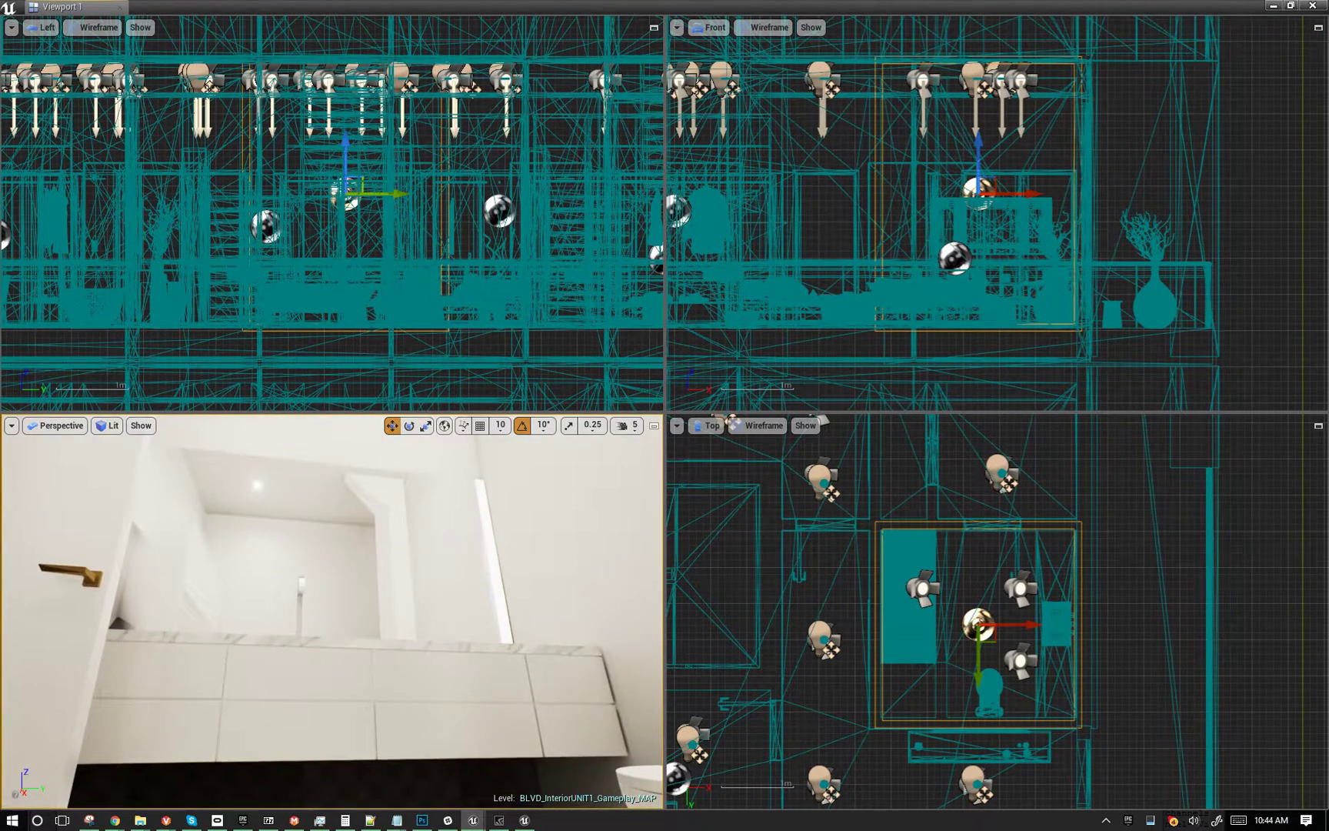
# Try the reflection capture near the ceiling lights, compare the mirror reflection, and return it to about its previous height
pyautogui.moveTo(980, 155); pyautogui.dragTo(988, 97)
pyautogui.moveTo(462, 577); pyautogui.dragTo(450, 616, button='right')
pyautogui.moveTo(315, 498); pyautogui.dragTo(316, 498, button='right')
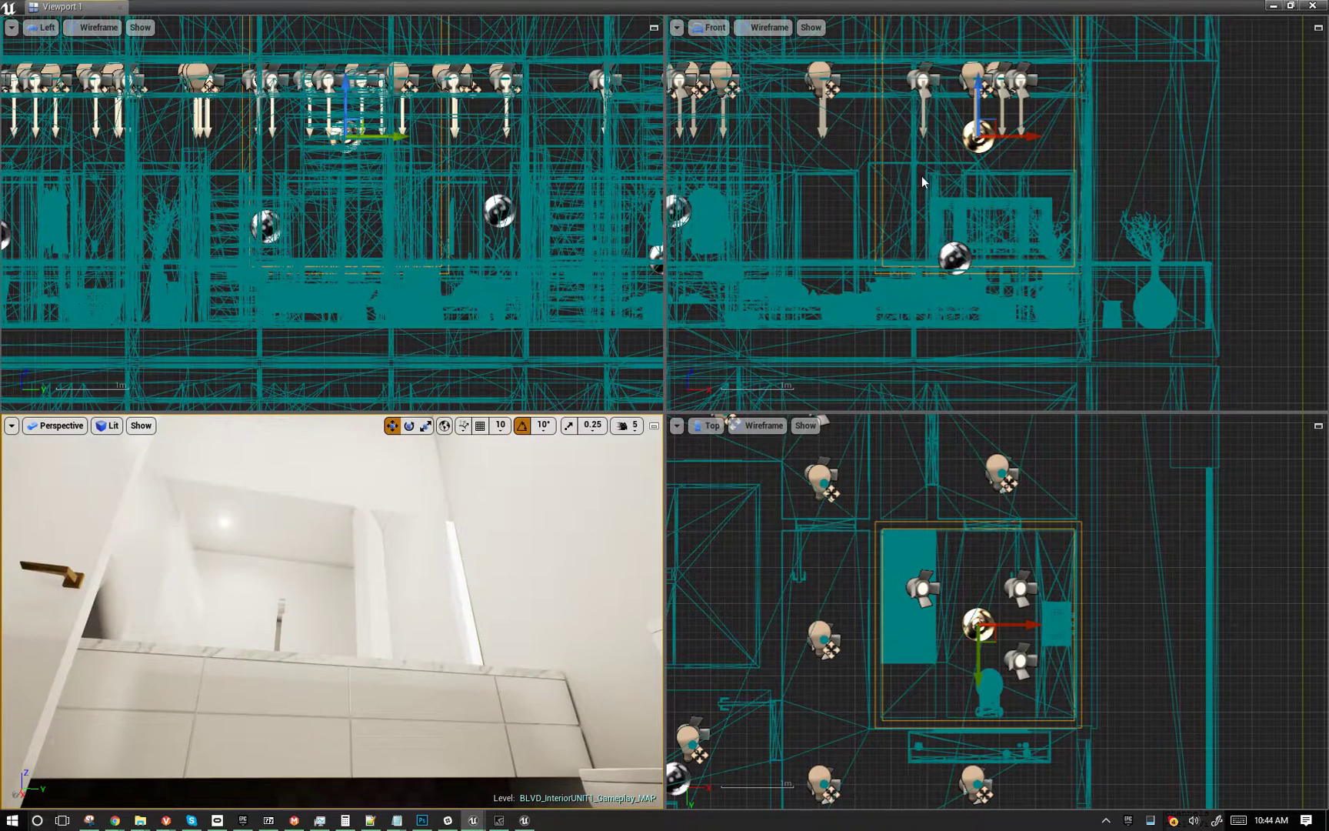
pyautogui.moveTo(970, 94); pyautogui.dragTo(969, 143)
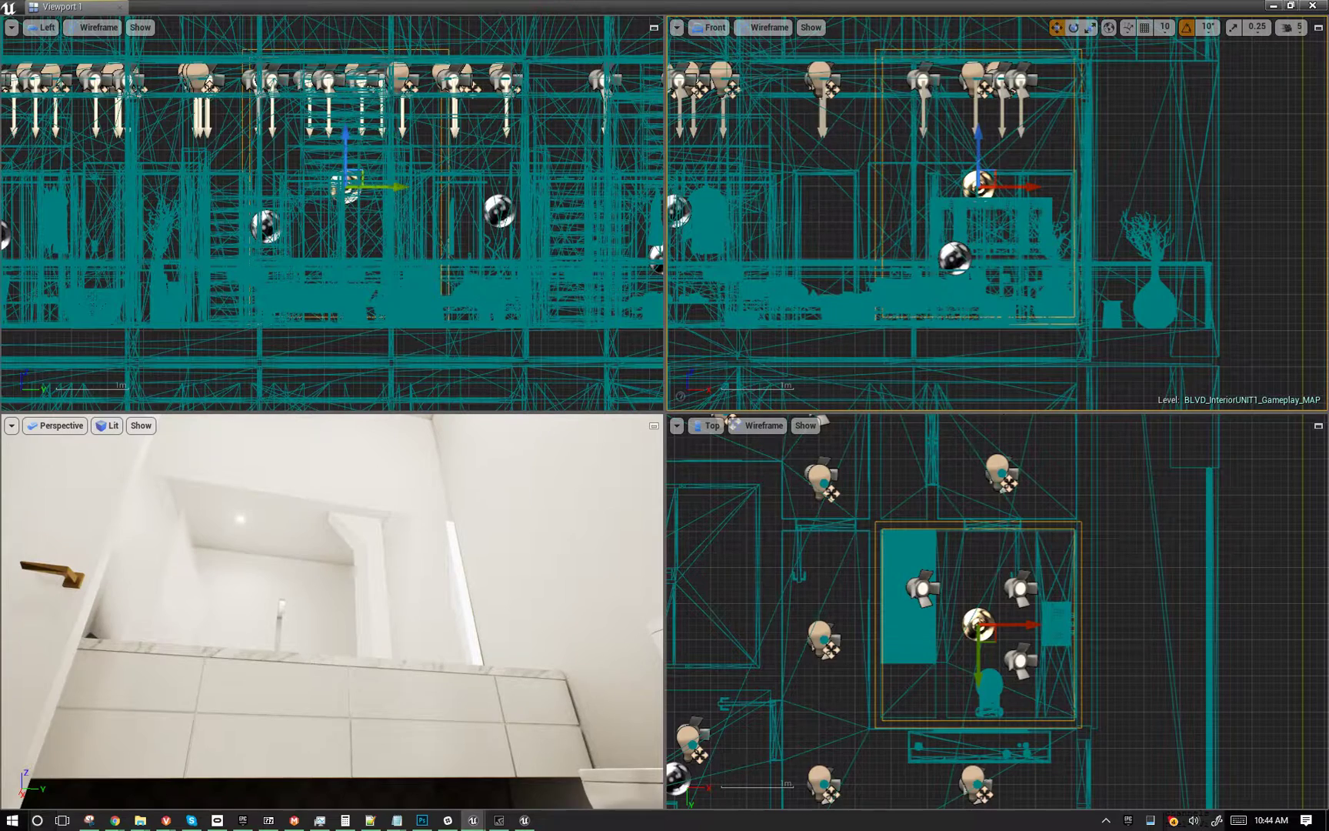
# Scale the capture box taller along Z so it extends past the white bathroom's ceiling and floor
pyautogui.moveTo(1012, 194); pyautogui.dragTo(1008, 209, button='right')
pyautogui.press('space')
pyautogui.press('space')
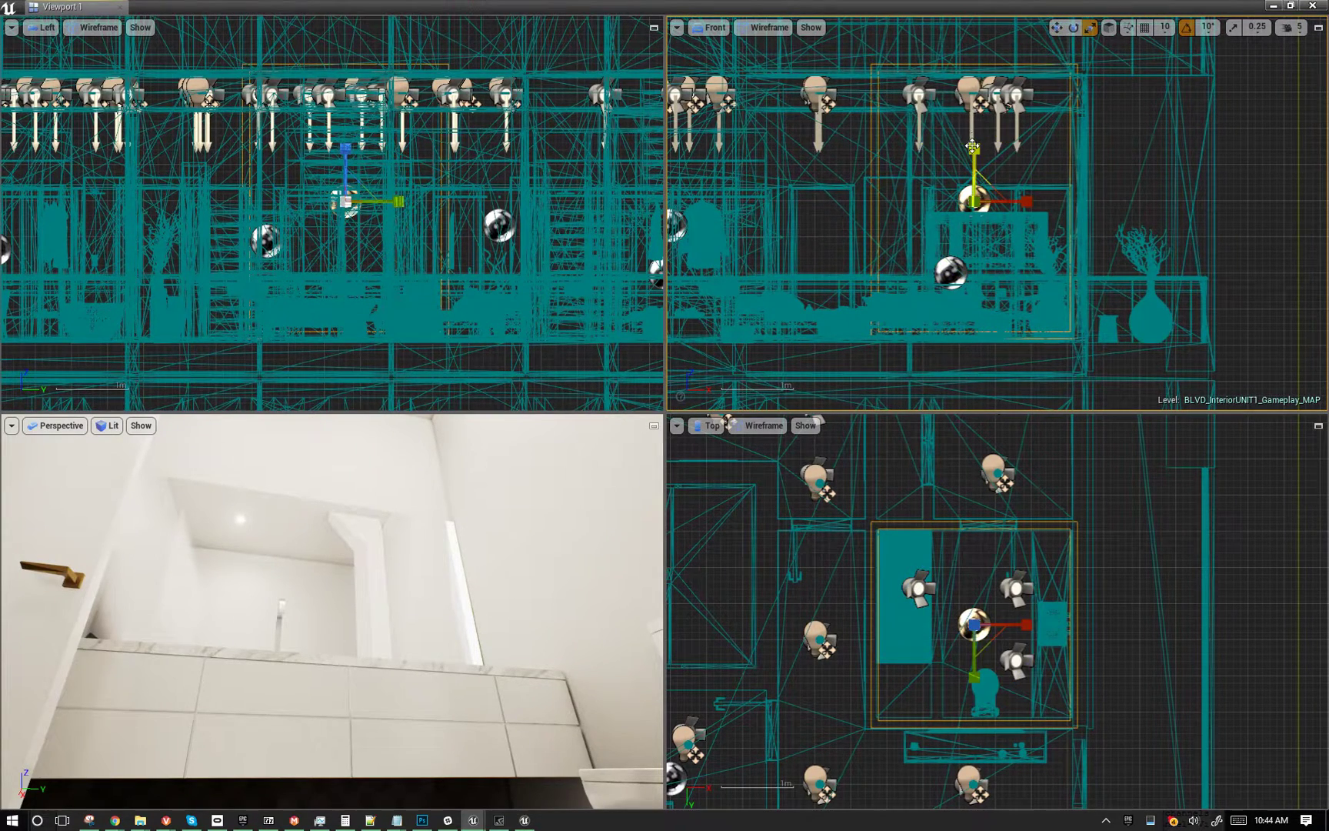
pyautogui.moveTo(974, 147); pyautogui.dragTo(974, 134)
pyautogui.moveTo(369, 584); pyautogui.dragTo(307, 581, button='right')
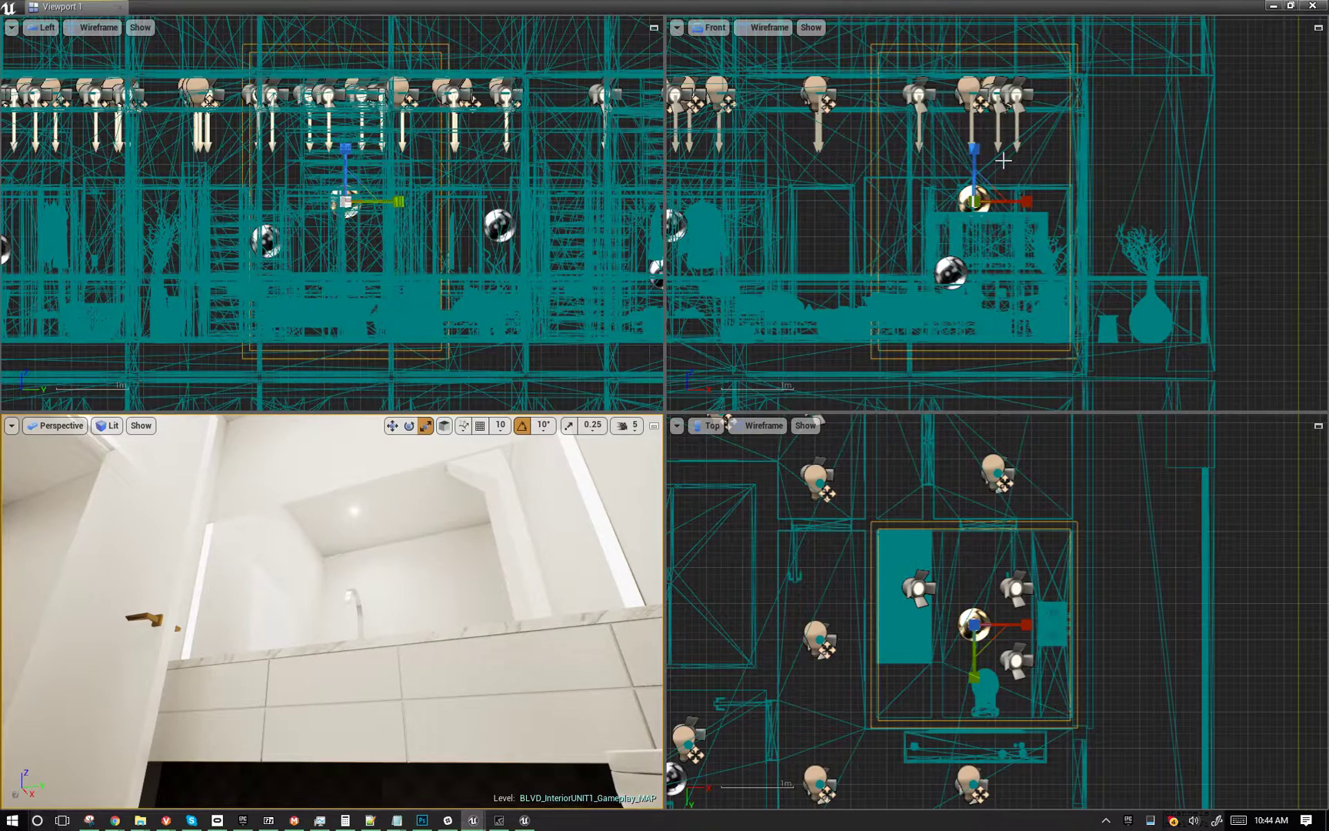
# Lower the reflection capture to about mirror height and check the resulting reflections around the white bathroom's vanity and toilet
pyautogui.moveTo(1003, 160); pyautogui.dragTo(1003, 181, button='right')
pyautogui.moveTo(973, 168)
pyautogui.mouseDown()
pyautogui.moveTo(971, 242)
pyautogui.moveTo(971, 195)
pyautogui.mouseUp()
pyautogui.moveTo(583, 500); pyautogui.dragTo(546, 513, button='right')
pyautogui.moveTo(977, 200)
pyautogui.mouseDown()
pyautogui.moveTo(972, 217)
pyautogui.moveTo(972, 196)
pyautogui.mouseUp()
pyautogui.moveTo(593, 532); pyautogui.dragTo(562, 529, button='right')
pyautogui.moveTo(294, 609); pyautogui.dragTo(326, 635, button='right')
pyautogui.moveTo(277, 679); pyautogui.dragTo(362, 694, button='right')
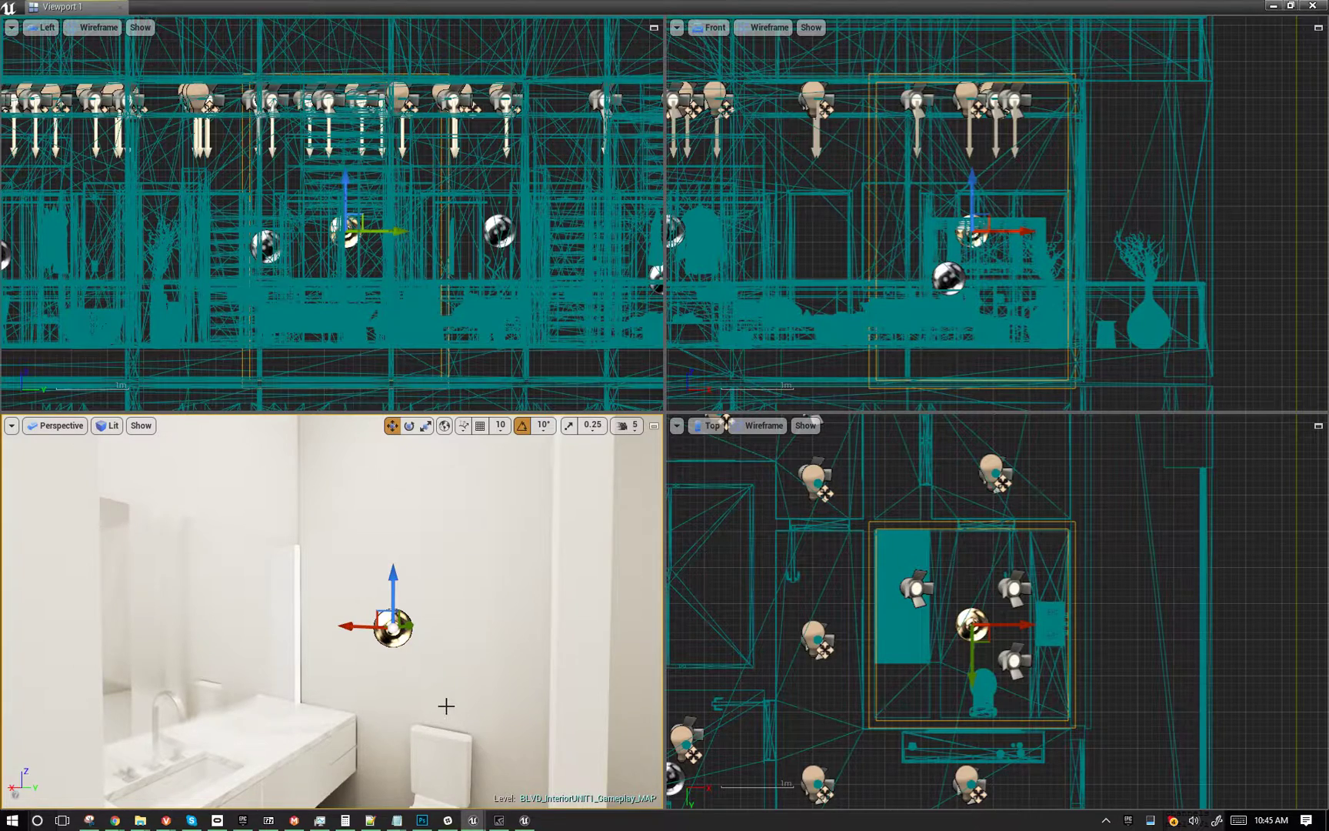